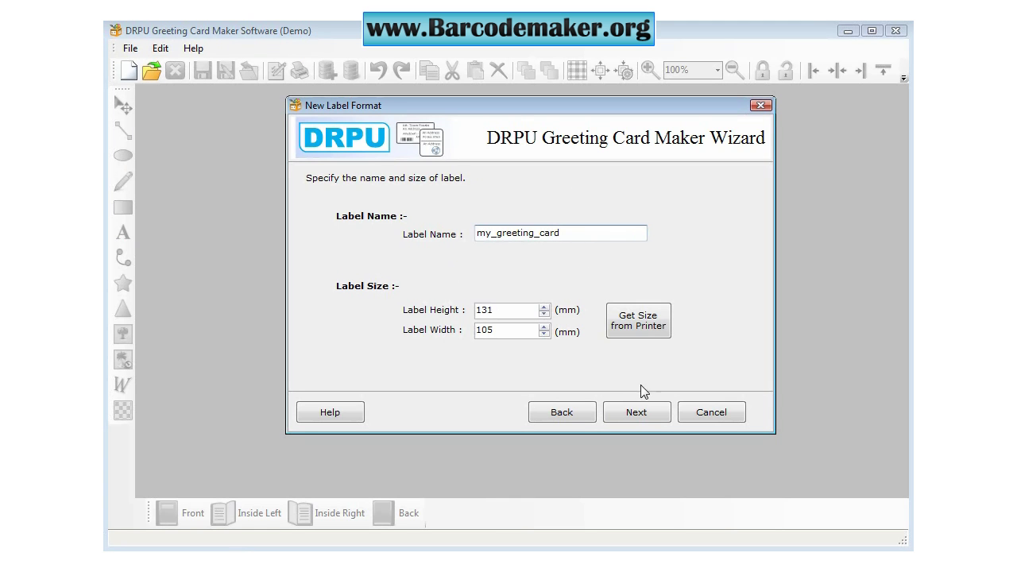
Accept the label name and size and keep the Rectangle shape in the new label wizard
left_click(636, 414)
left_click(636, 413)
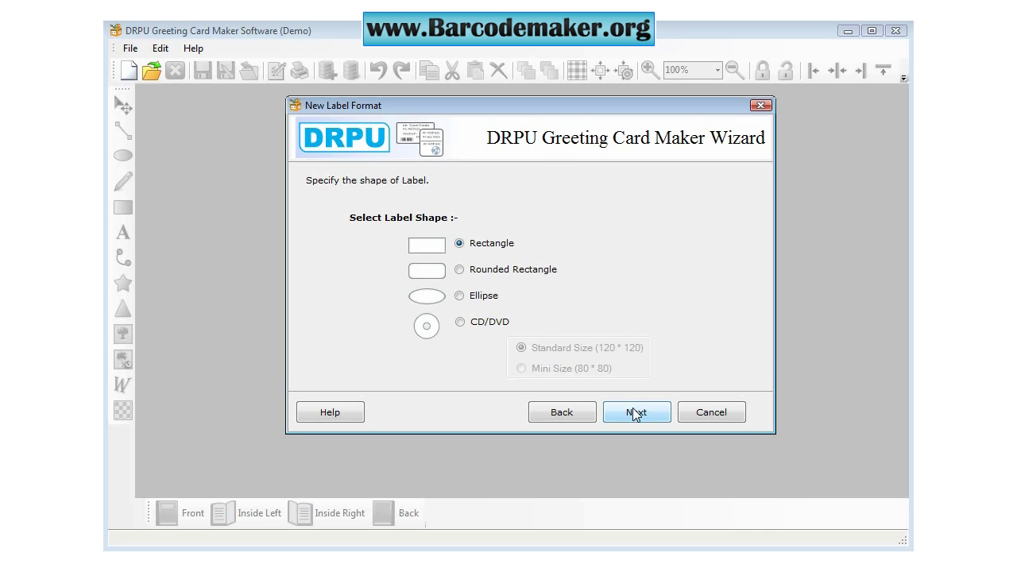
left_click(629, 410)
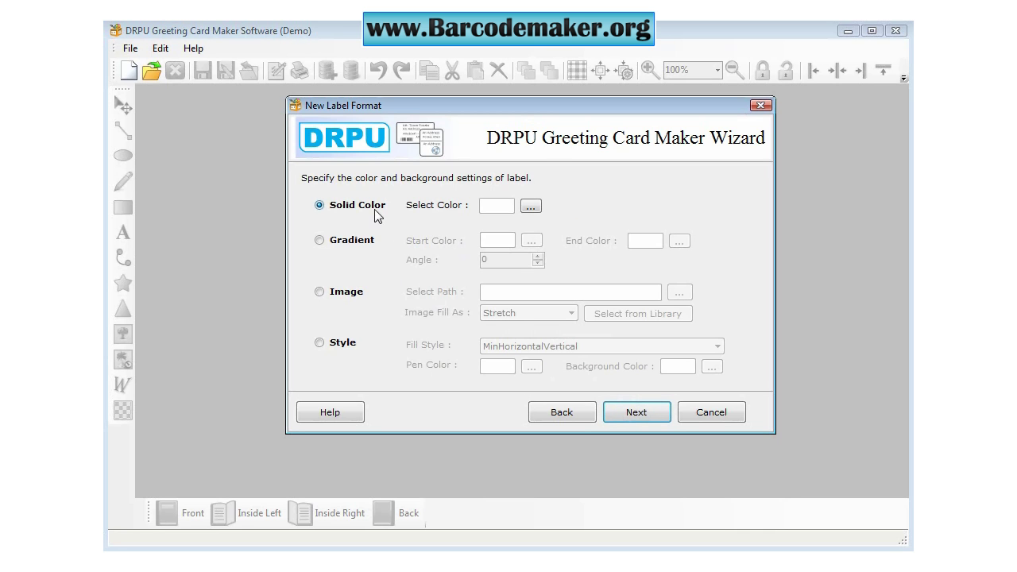
Set the label background to the image file image01.jpg from the steps folder
left_click(335, 296)
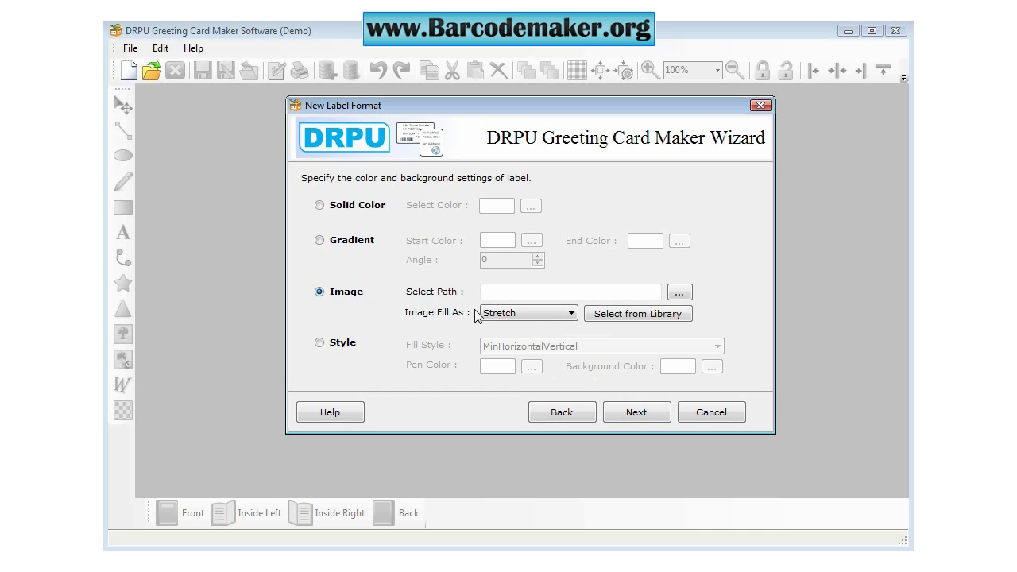
left_click(679, 292)
left_click(477, 252)
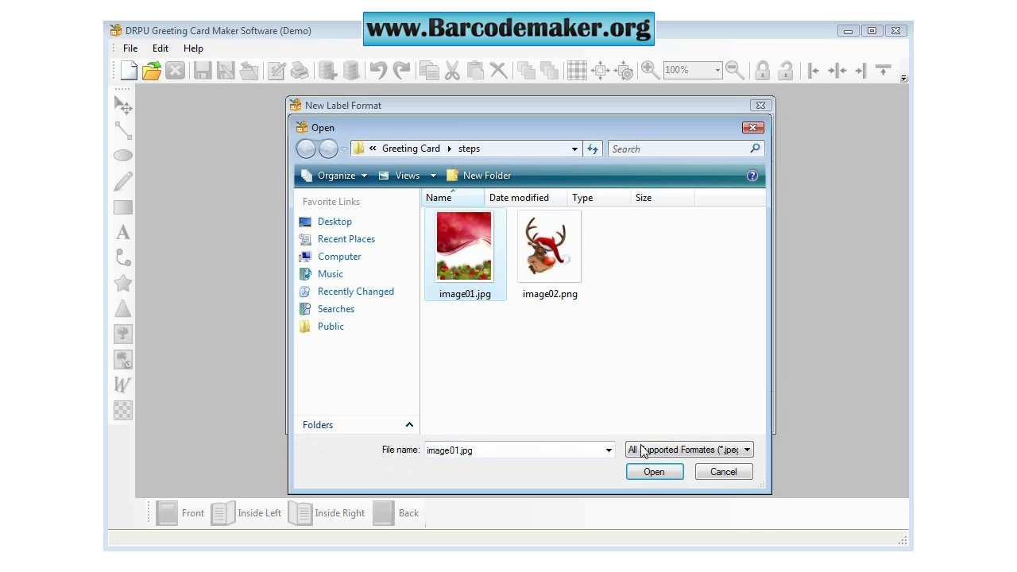
left_click(648, 470)
left_click(636, 413)
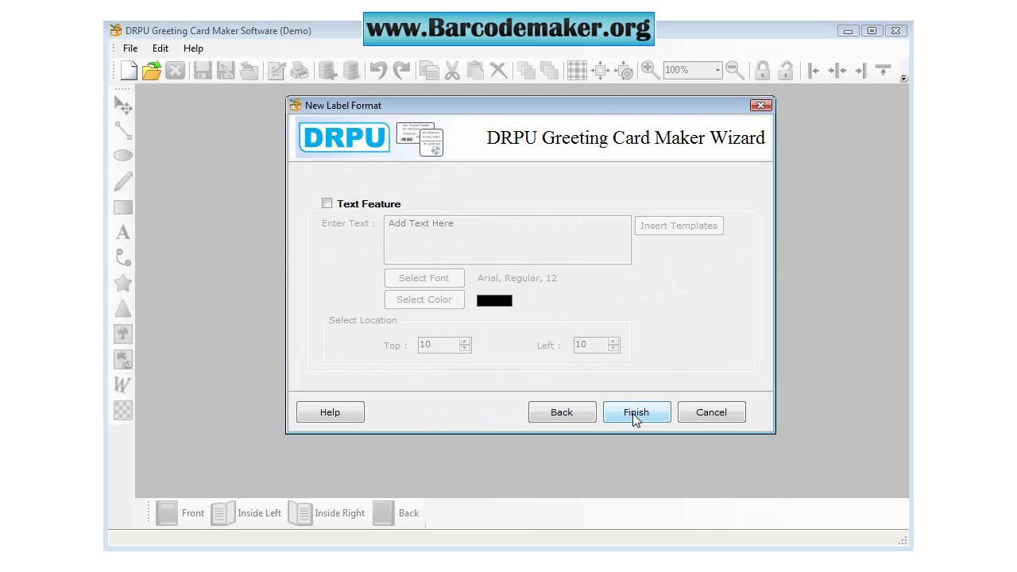
Leave the text feature off and finish the wizard to create the card
left_click(348, 208)
left_click(353, 208)
left_click(635, 413)
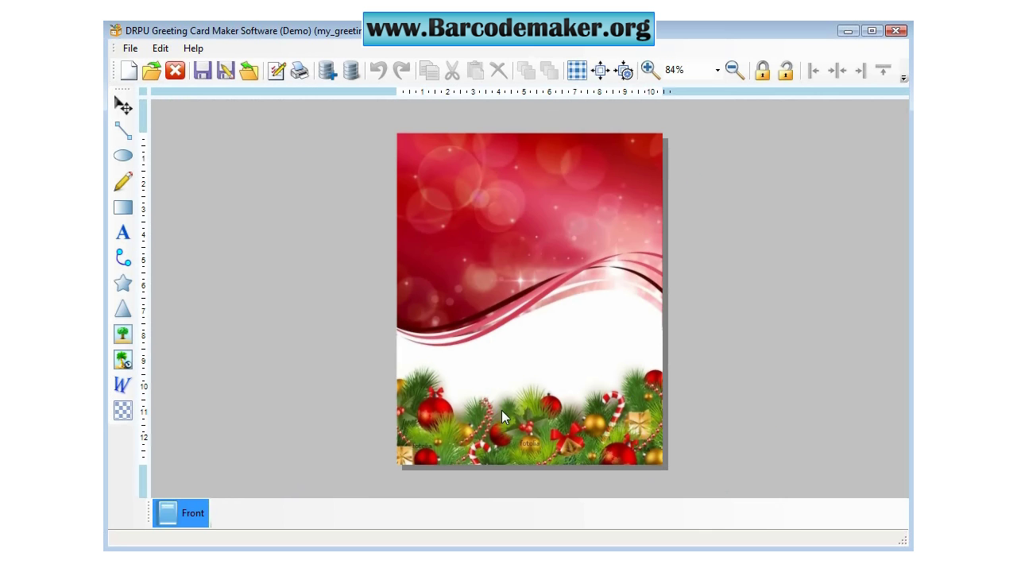
Insert the picture image02.png onto the front of the card
left_click(122, 333)
left_click(369, 171)
left_click(469, 397)
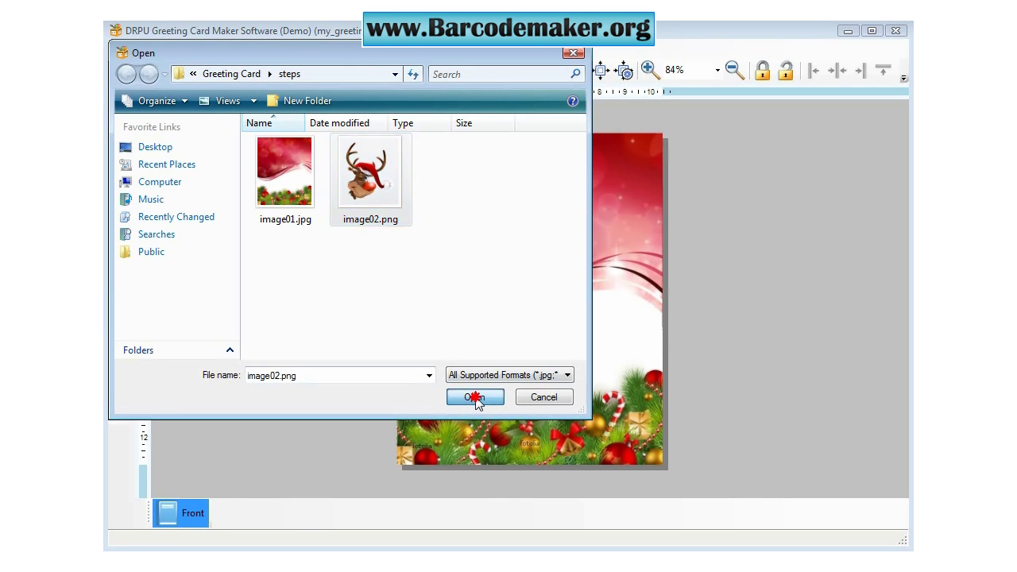
Enlarge the reindeer picture to cover most of the card's width and position it over the card's lower left part
left_click_drag(517, 340, 461, 409)
left_click_drag(617, 199, 657, 150)
mouse_move(454, 368)
left_mouse_down()
mouse_move(466, 377)
mouse_move(455, 378)
left_mouse_up()
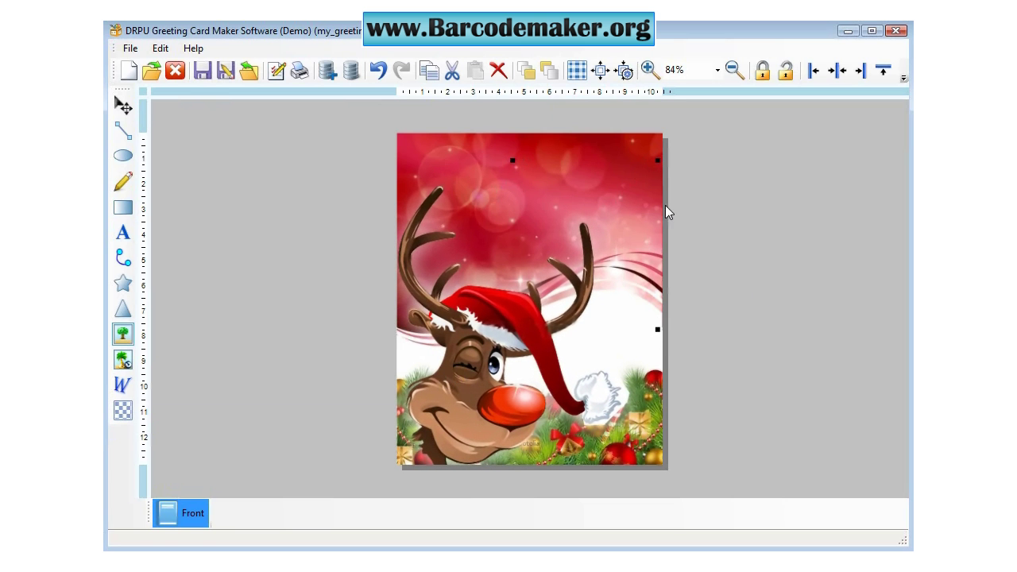
left_click(634, 154)
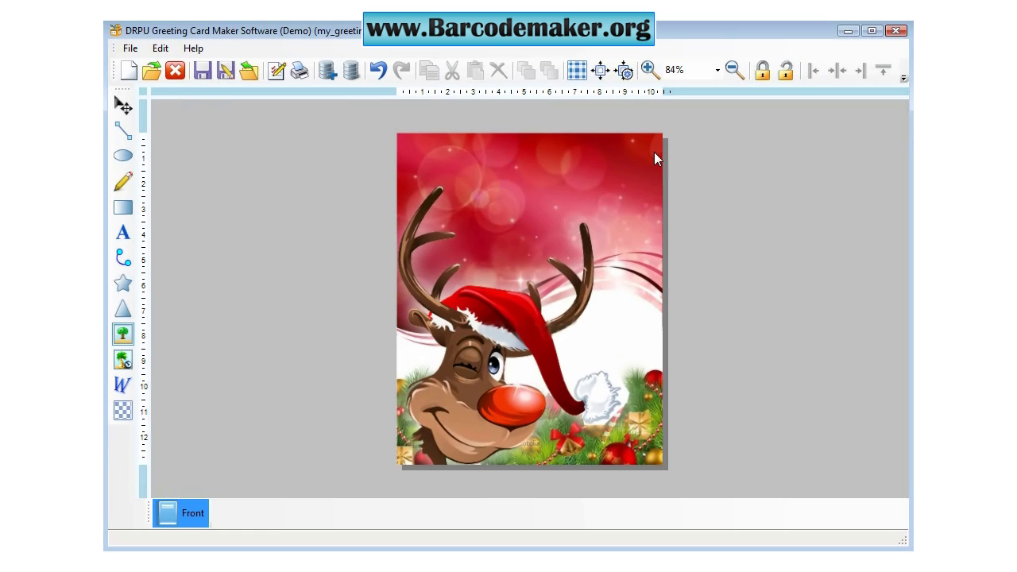
Add a text object in the upper part of the card with the wording MERRY
left_click(122, 232)
left_click(502, 196)
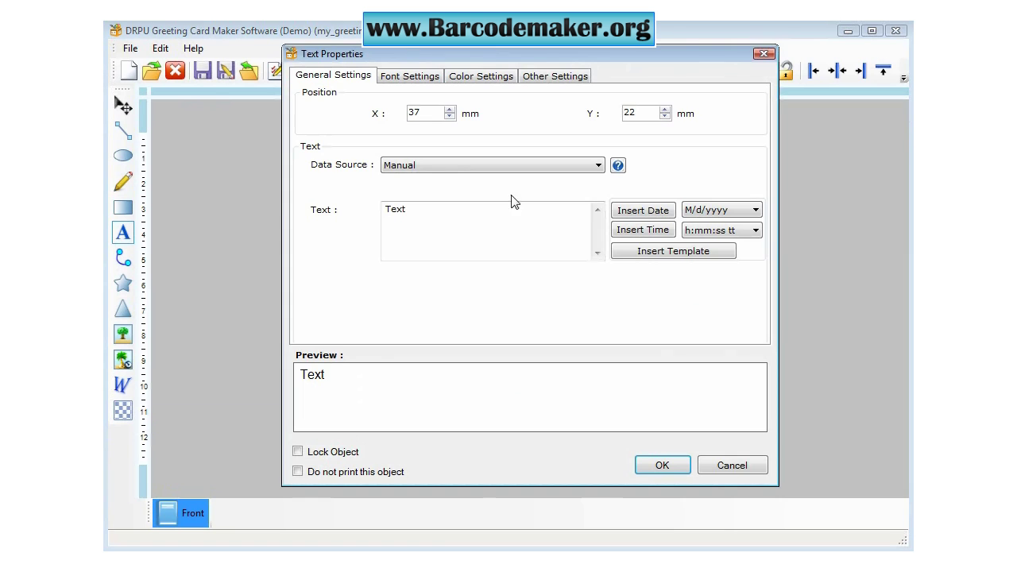
double_click(420, 209)
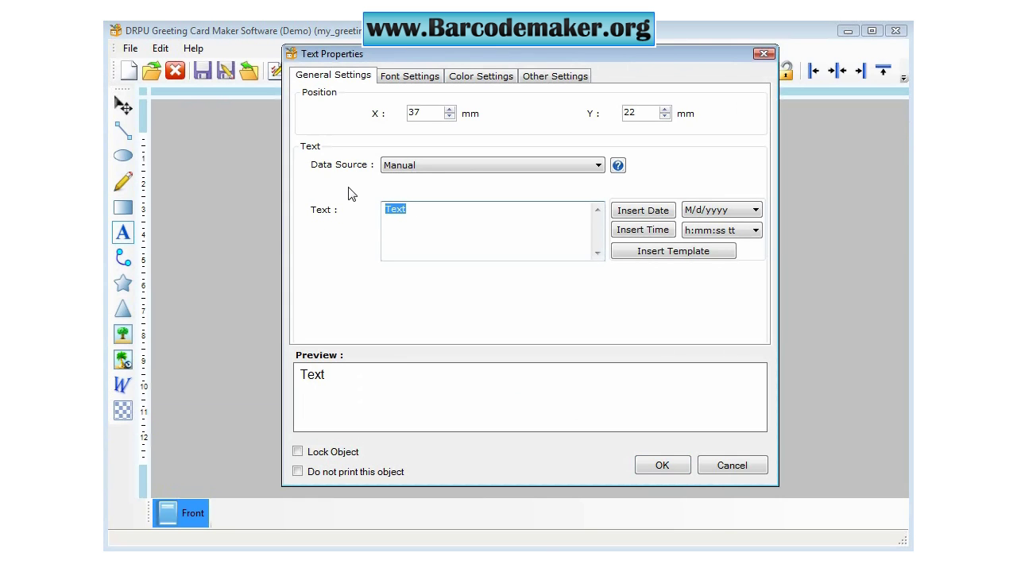
type("MERRY")
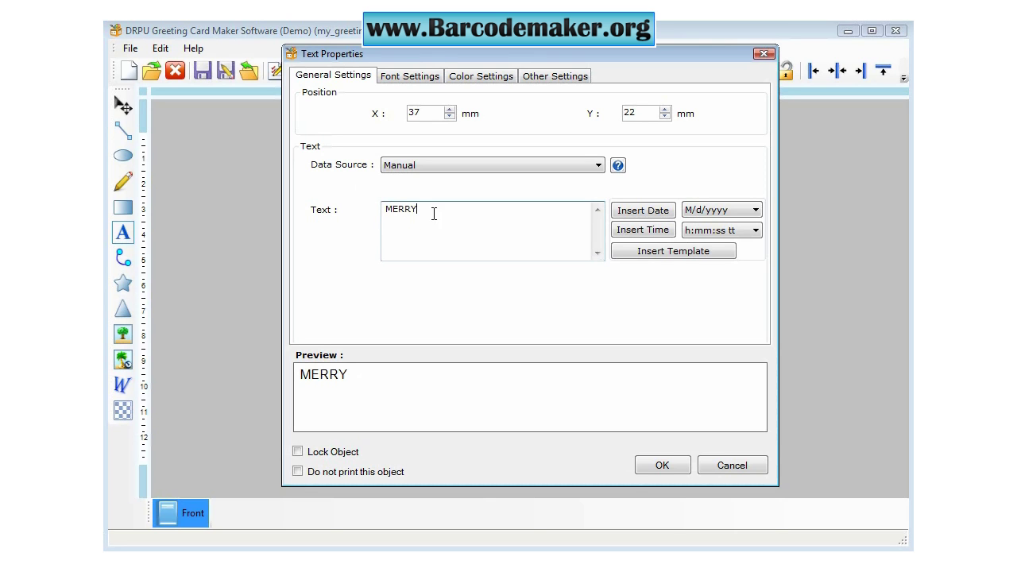
Set the MERRY text to Bold style and size 48
left_click(390, 75)
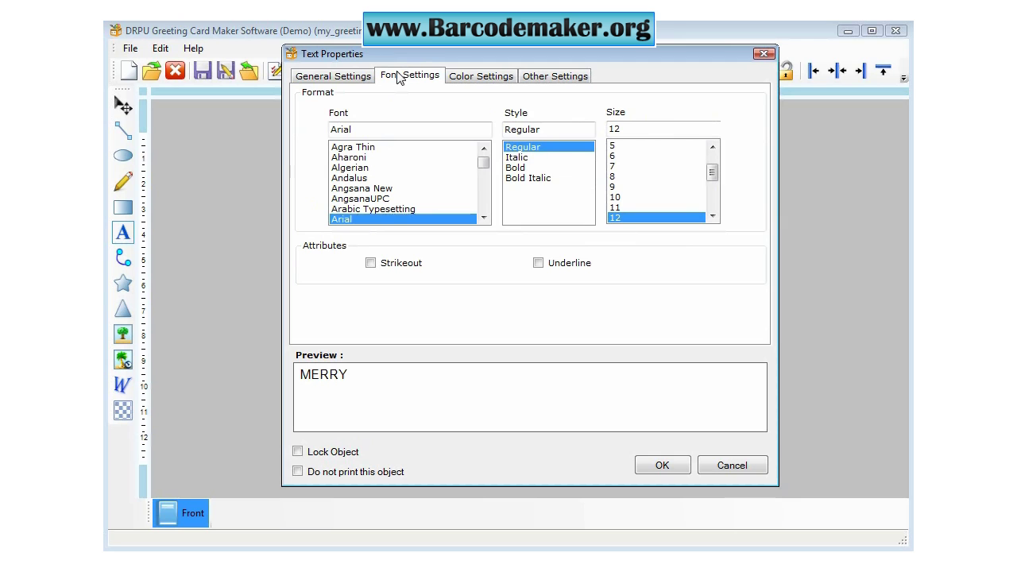
left_click(531, 170)
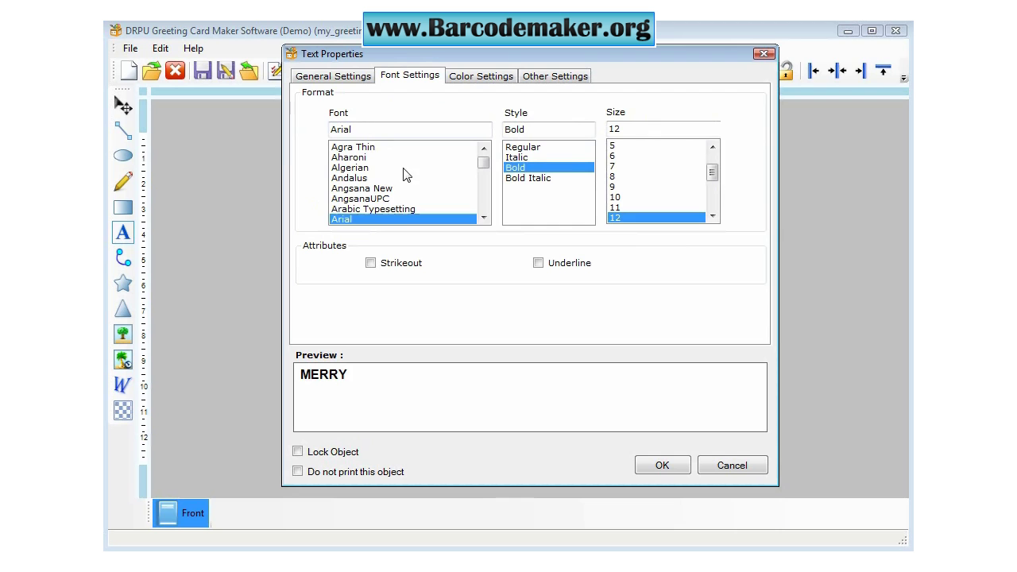
left_click(367, 189)
key("Down")
key("Down")
key("Down")
left_click_drag(710, 173, 712, 199)
left_click(628, 208)
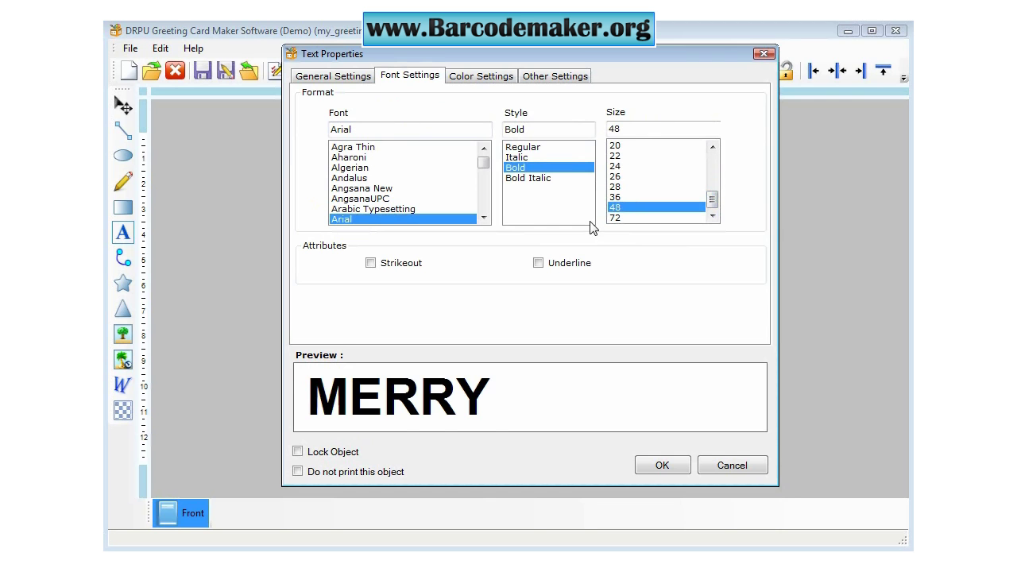
Choose the Arial Rounded MT Bold font for the MERRY text and apply the text properties
left_click(356, 218)
key("Down")
key("Down")
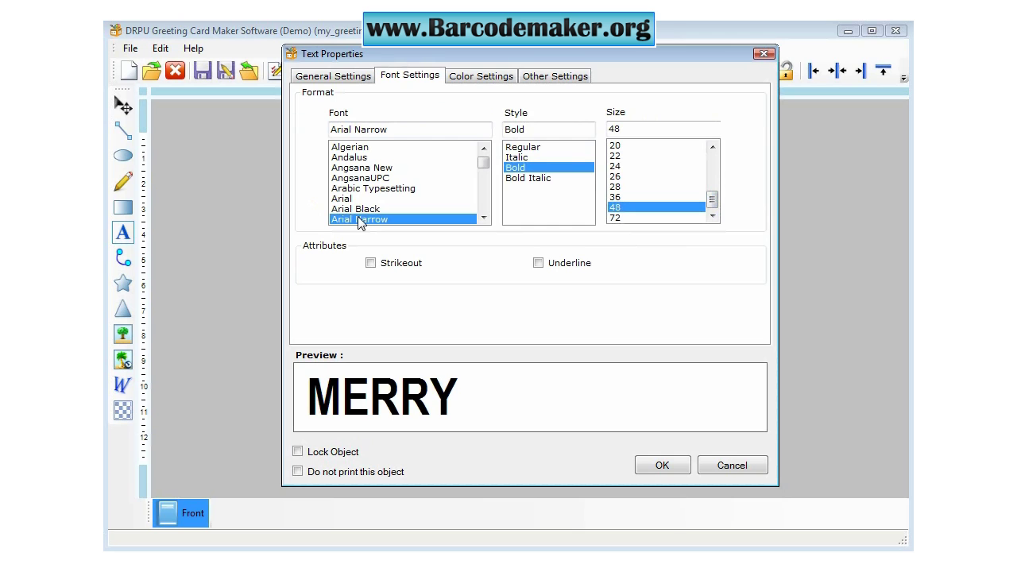
key("Down")
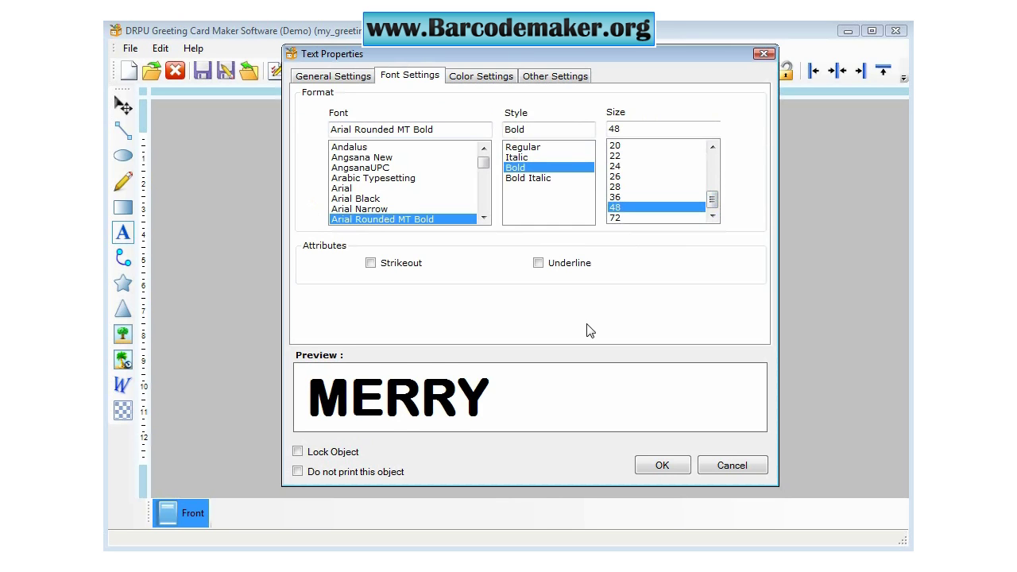
key("Down")
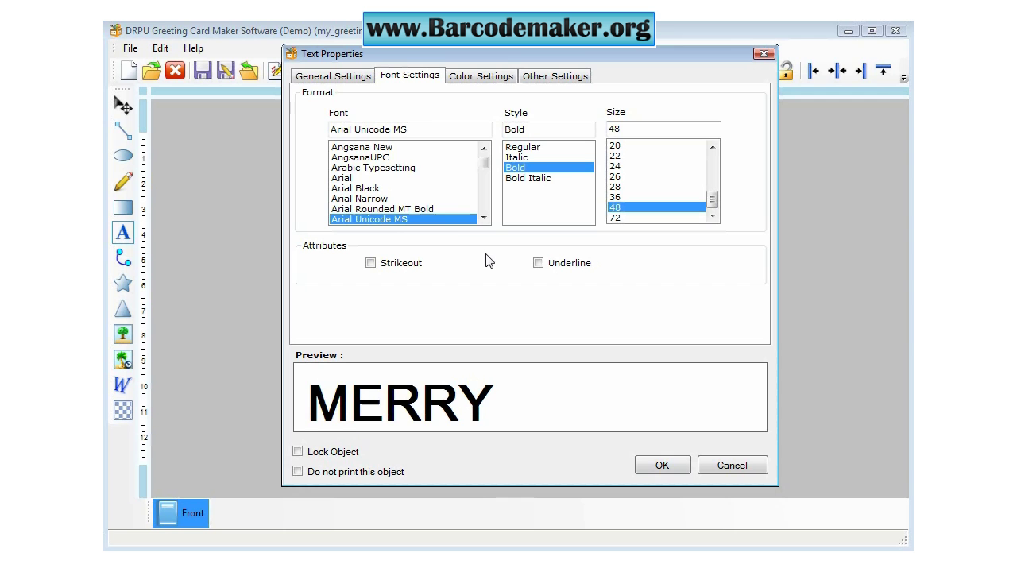
key("Up")
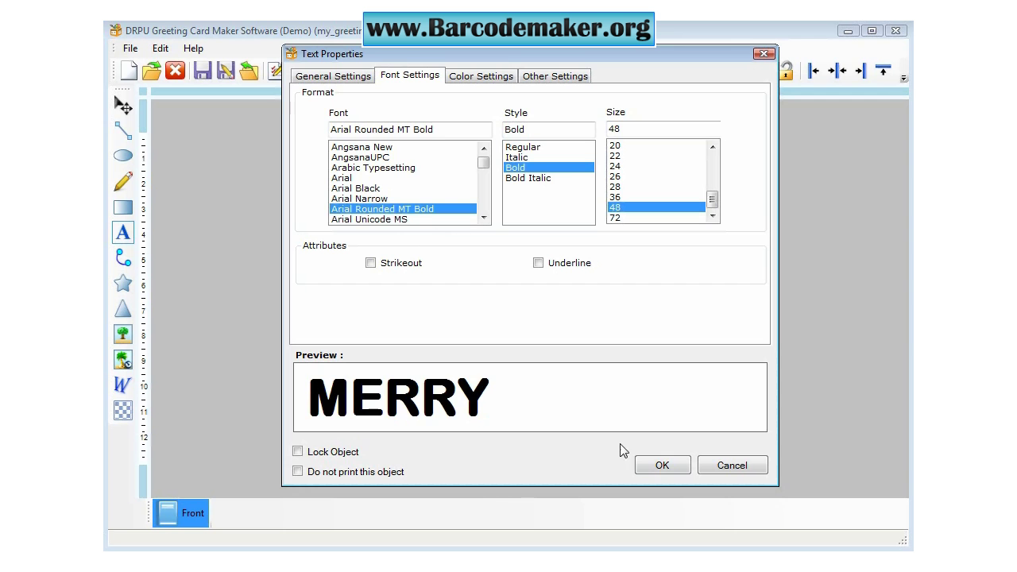
left_click(660, 467)
Move the MERRY text near the card's upper edge, then duplicate it and place the copy slightly offset for a shadow effect
left_click_drag(580, 214, 562, 164)
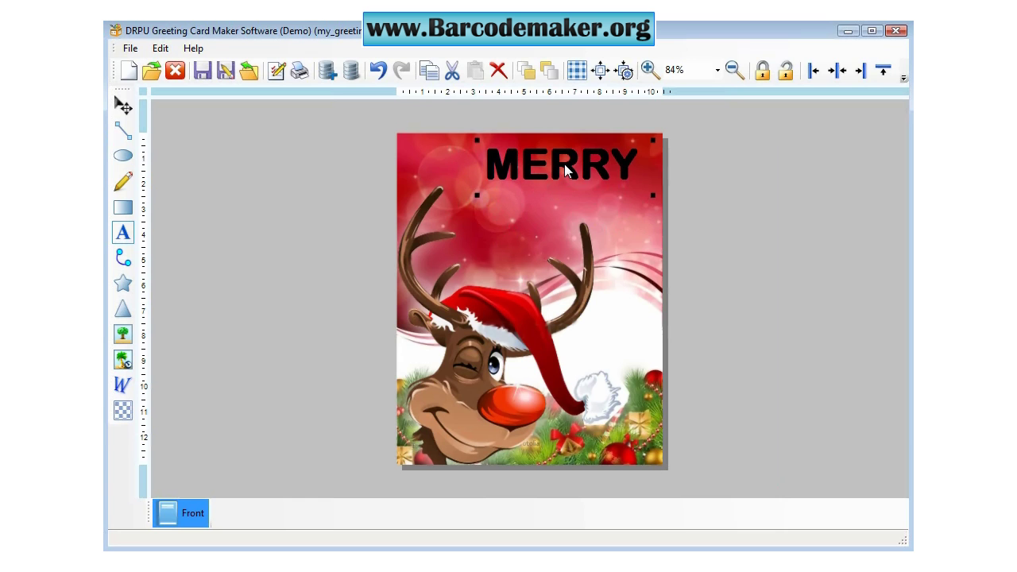
right_click(564, 164)
left_click(602, 193)
right_click(564, 165)
left_click(604, 213)
left_click_drag(569, 176, 558, 161)
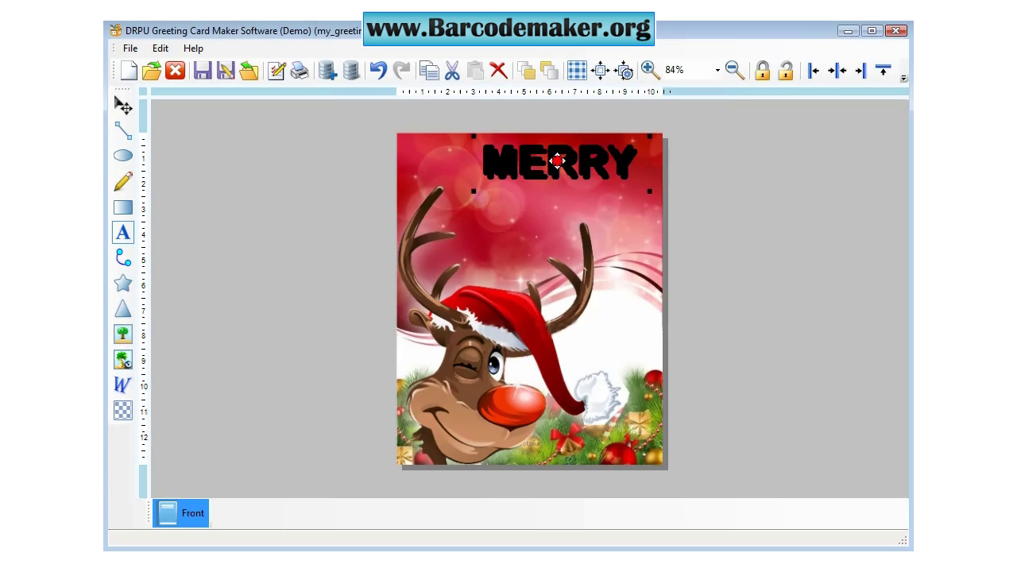
Color the front MERRY copy solid red (RGB 213, 9, 14)
double_click(558, 162)
left_click(410, 75)
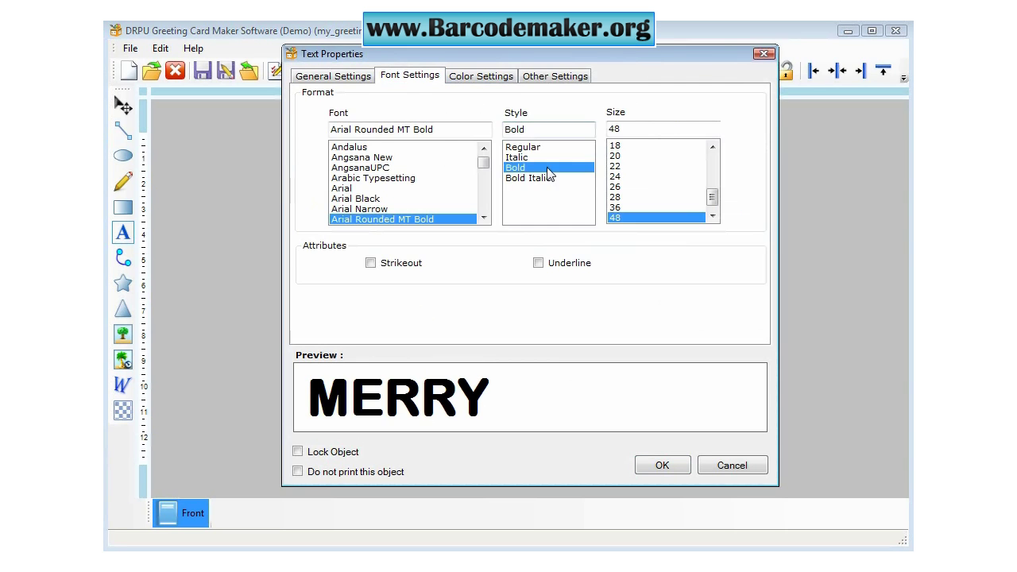
left_click(481, 75)
left_click(493, 139)
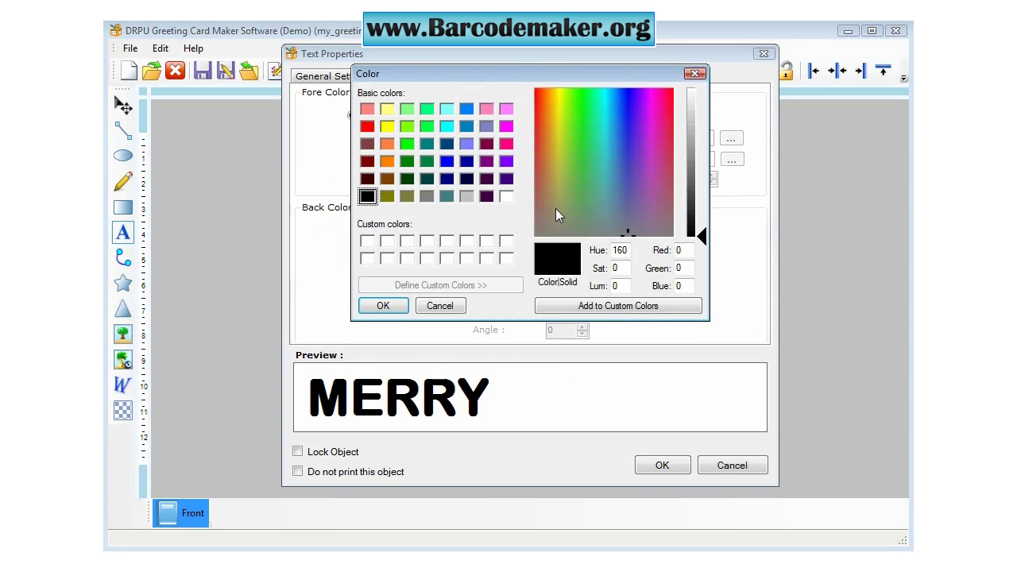
left_click(669, 97)
left_click_drag(696, 233, 696, 172)
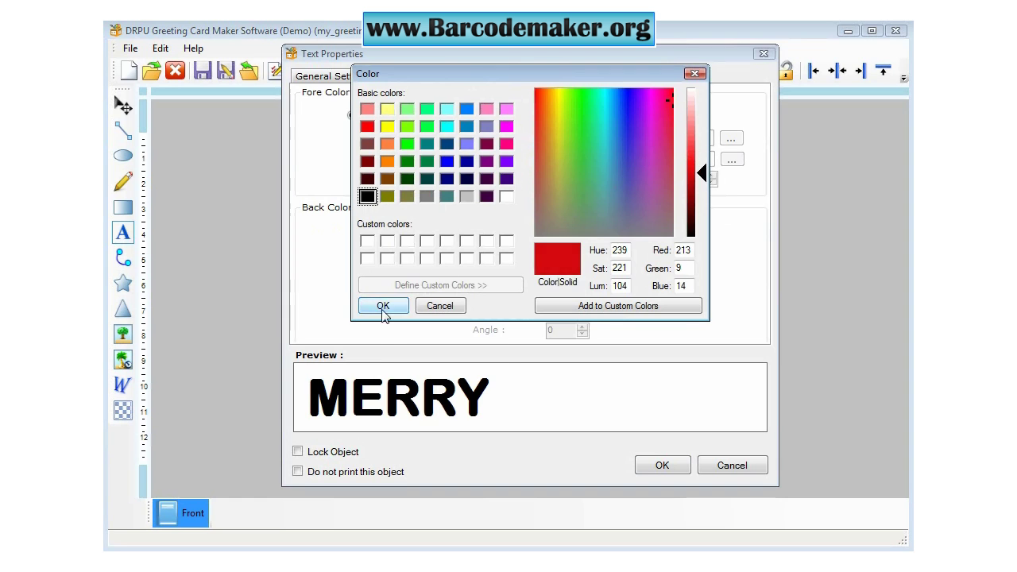
left_click(383, 307)
left_click(660, 465)
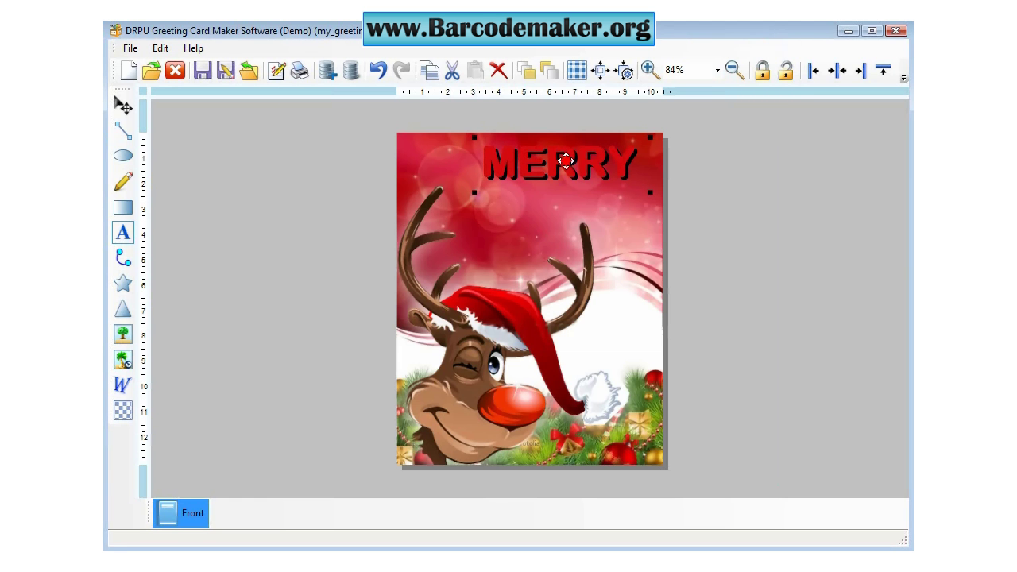
Set the front MERRY copy's solid color to bright green (RGB 20, 211, 10)
double_click(566, 167)
left_click(481, 77)
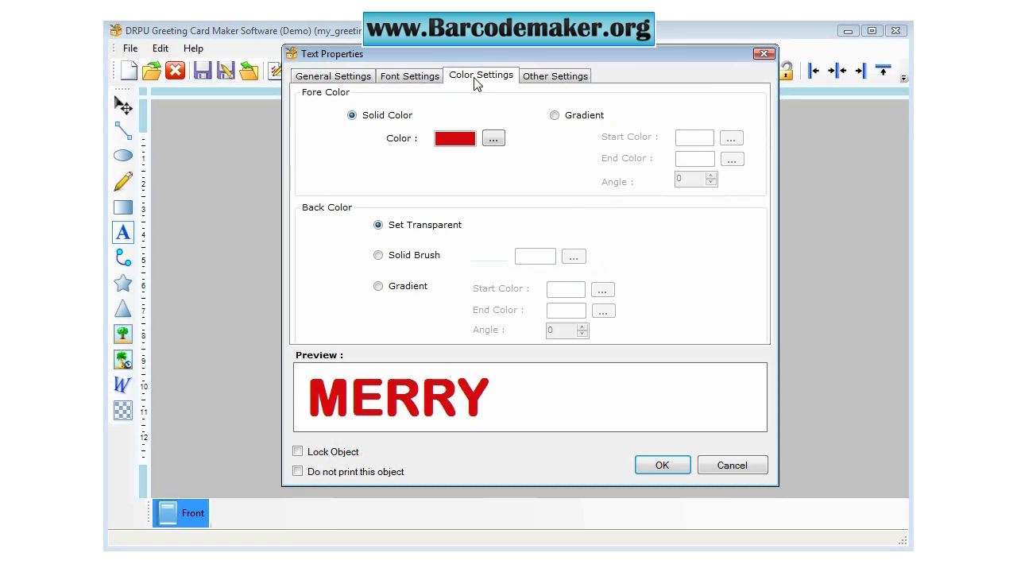
left_click(495, 140)
left_click(581, 100)
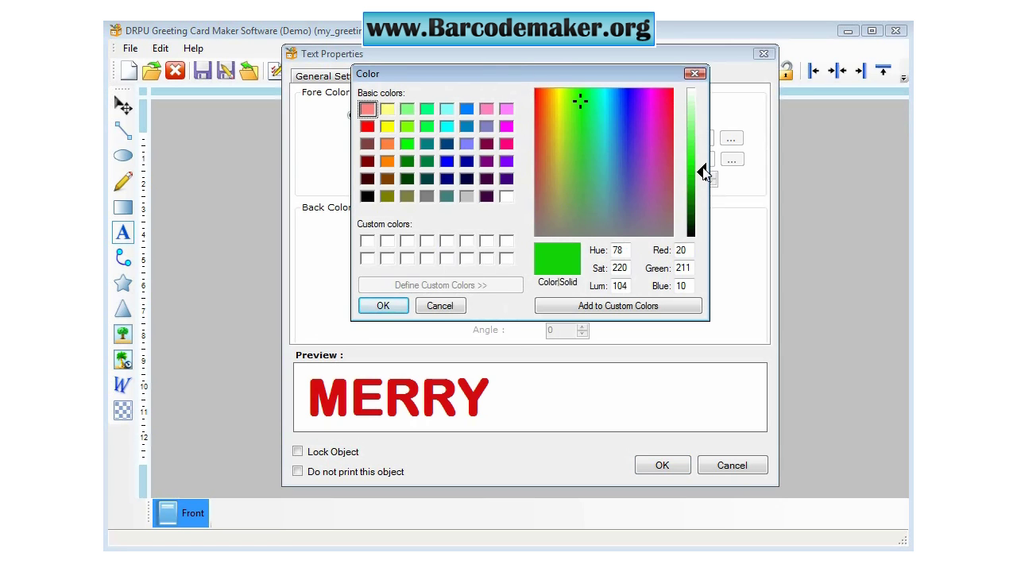
left_click(396, 307)
left_click(660, 465)
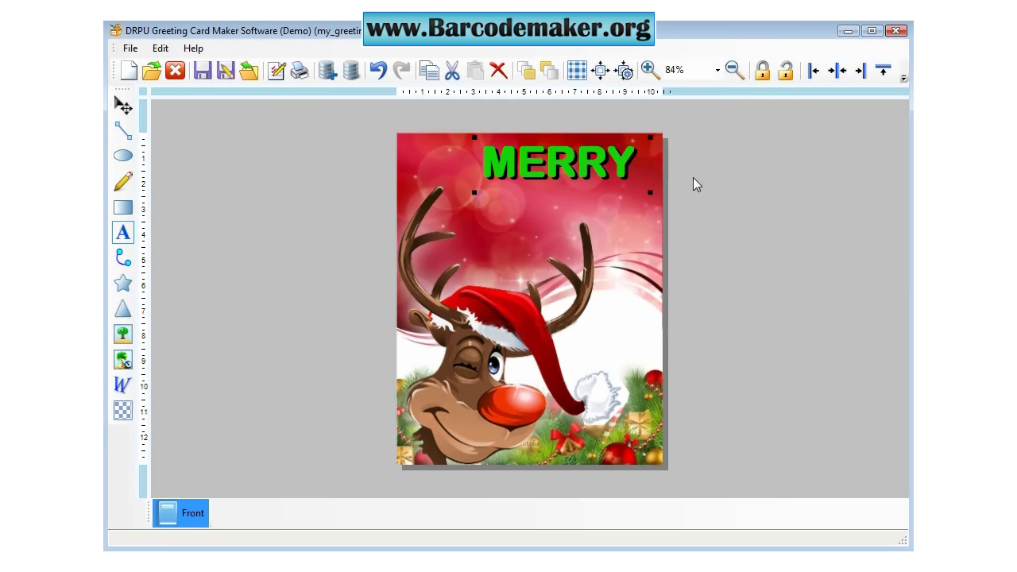
Duplicate the green MERRY text and place the copy just below the original
right_click(622, 169)
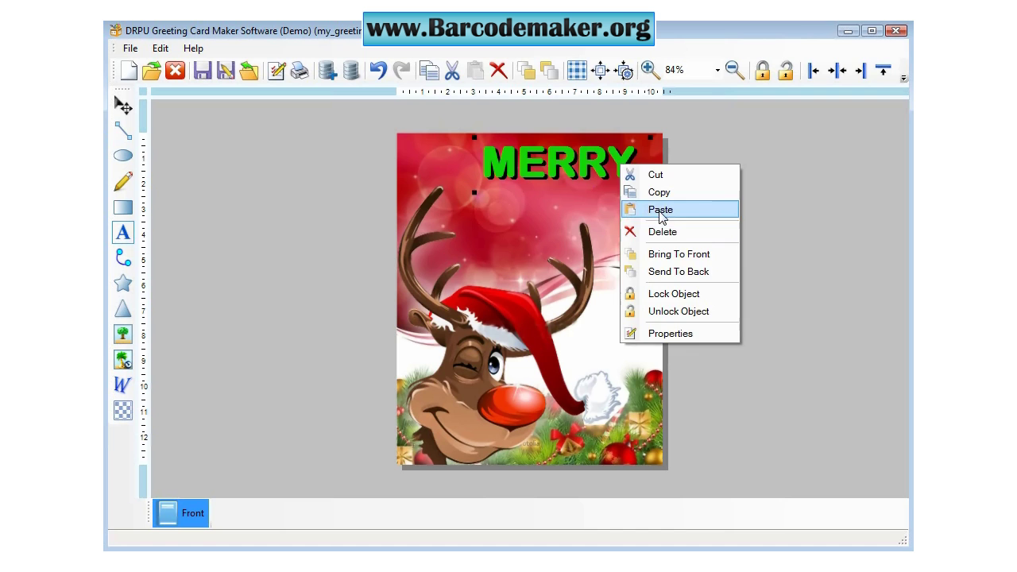
left_click(658, 191)
right_click(622, 169)
left_click(657, 210)
left_click_drag(607, 179, 598, 221)
Replace the lower green copy's wording with CHRISTMAS and shift it left to fit within the card
double_click(599, 221)
left_click_drag(387, 236, 328, 222)
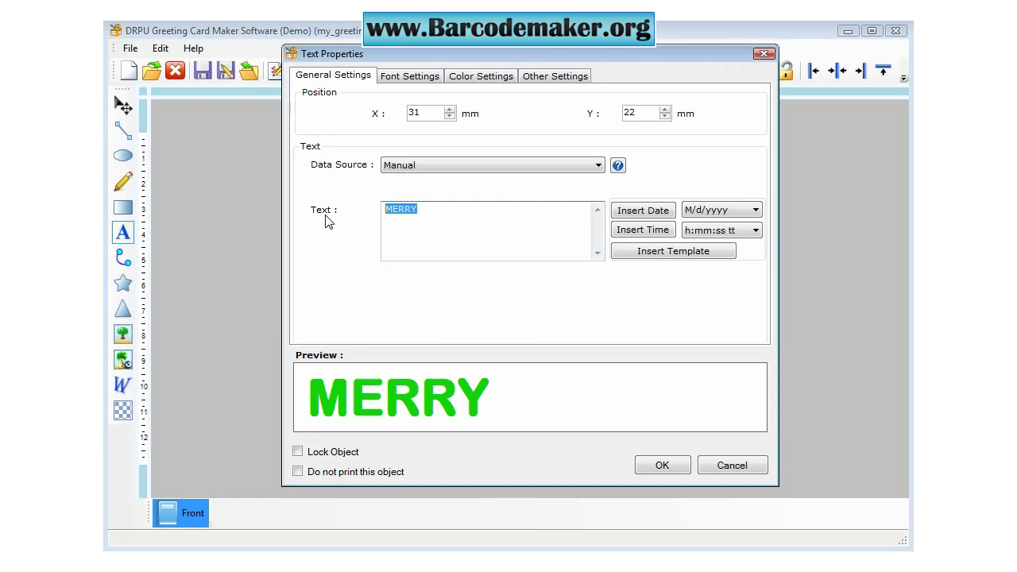
type("CHRISTMAS")
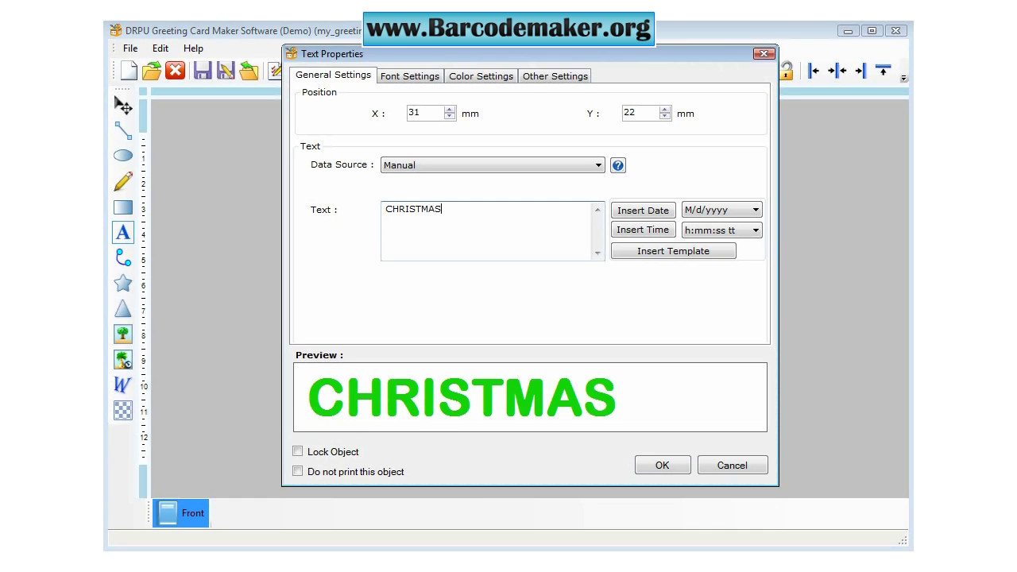
left_click(660, 467)
left_click_drag(588, 216, 513, 203)
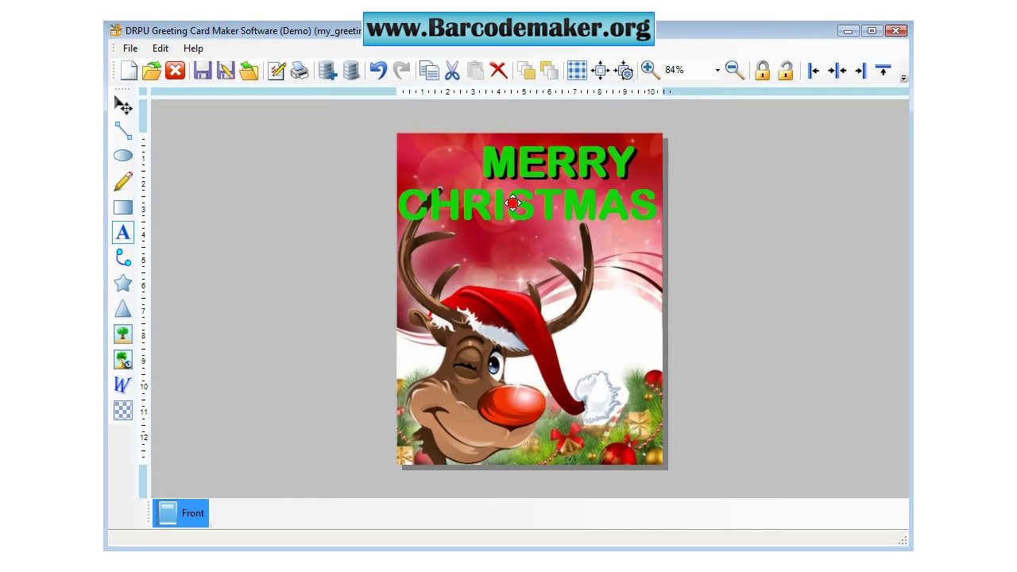
Set the CHRISTMAS text's font size to 39 and position it right beneath MERRY
double_click(576, 203)
left_click(410, 76)
left_click(630, 208)
left_click(632, 217)
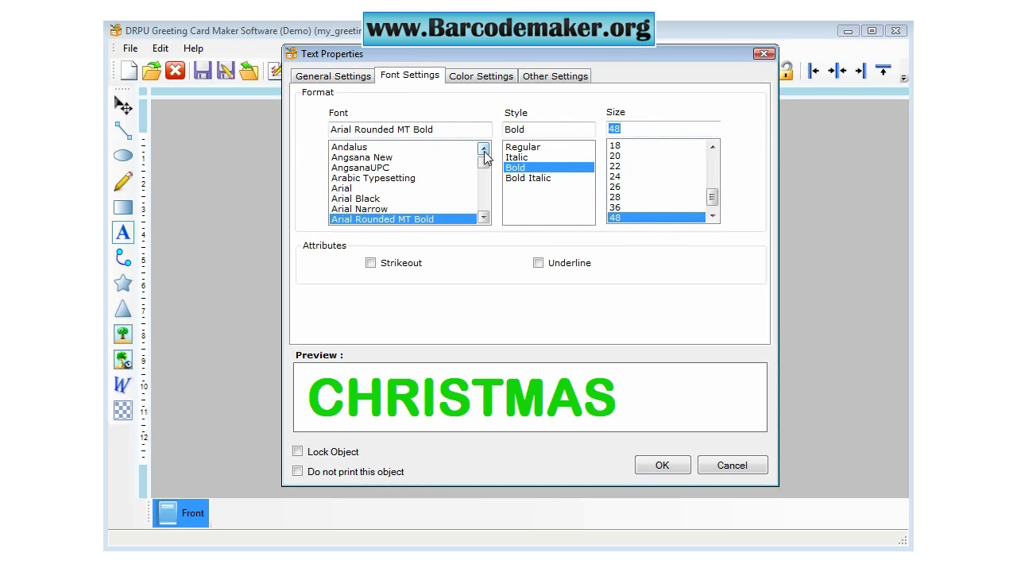
type("39")
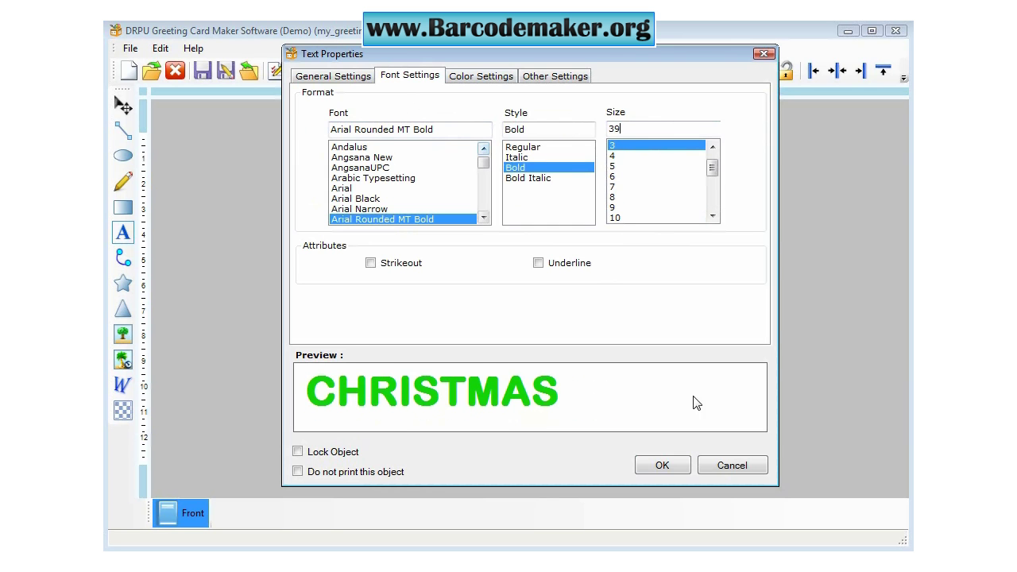
left_click(662, 464)
left_click_drag(572, 195, 572, 200)
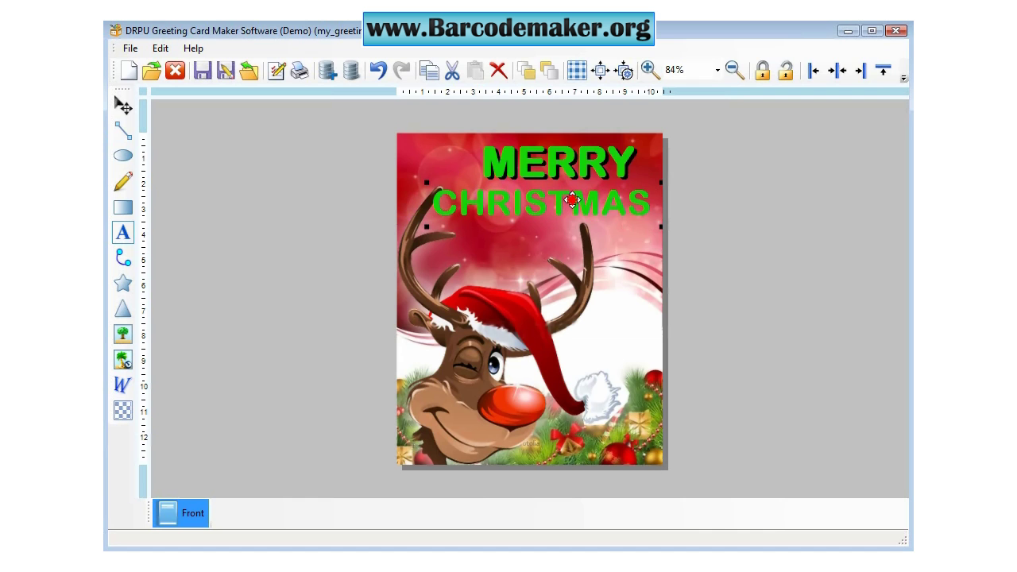
Duplicate the green CHRISTMAS text and place the copy over the original, offset slightly down and to the right
right_click(578, 200)
left_click(600, 226)
right_click(569, 195)
left_click(602, 236)
left_click_drag(572, 232, 565, 209)
Set the front CHRISTMAS copy's solid color to black
double_click(565, 209)
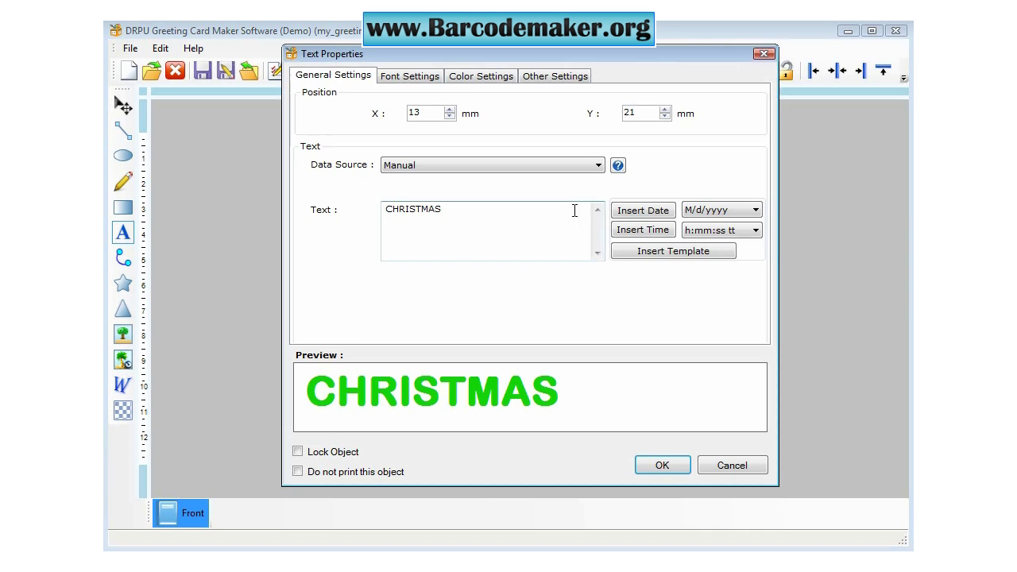
left_click(467, 77)
left_click(491, 139)
left_click_drag(702, 175, 700, 236)
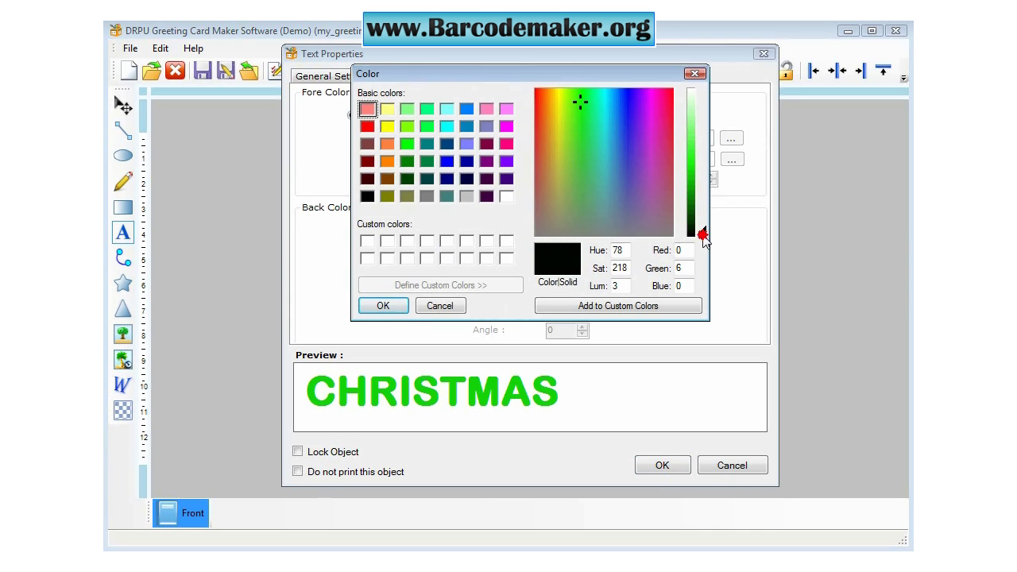
left_click(383, 305)
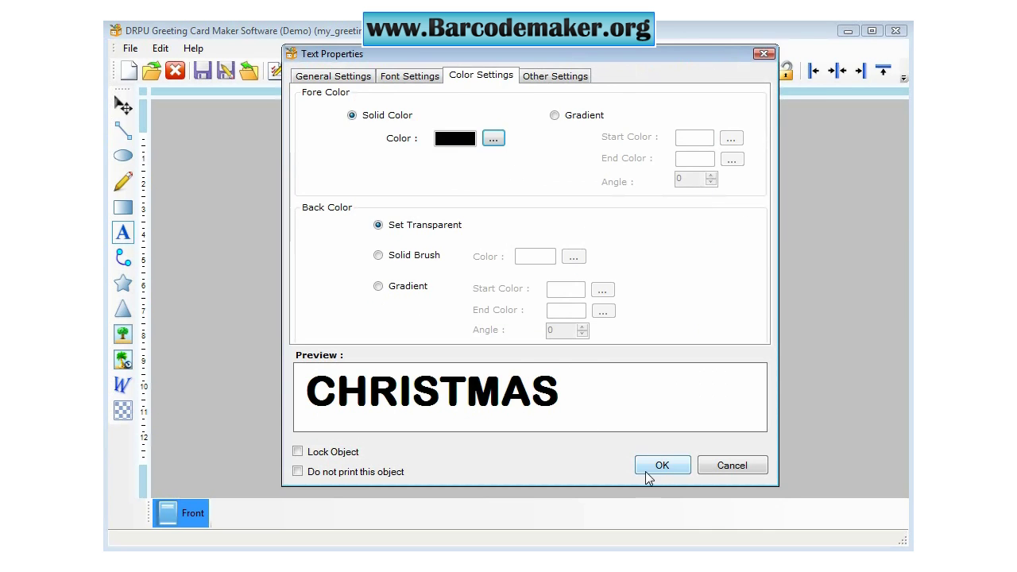
left_click(659, 466)
Send the black CHRISTMAS copy behind the green one as a shadow and nudge the green text slightly down
right_click(593, 210)
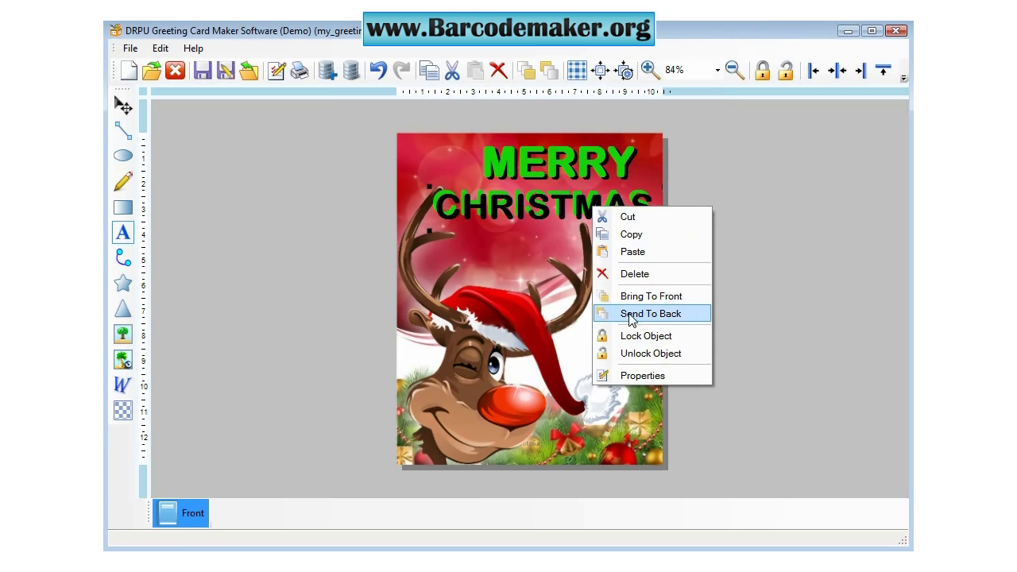
left_click(643, 315)
left_click_drag(643, 217, 644, 218)
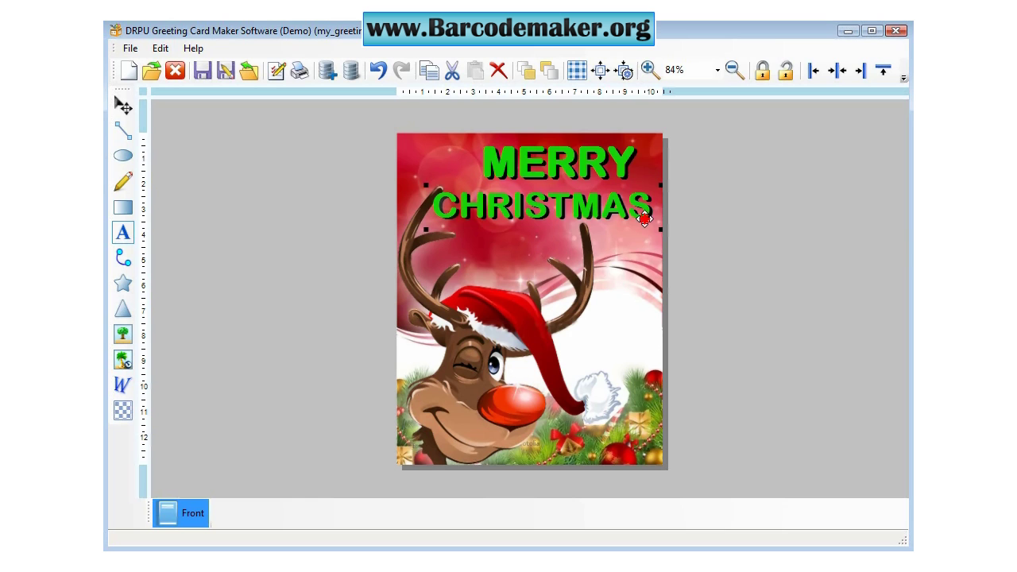
left_click(597, 403)
Save the card design in the steps folder as my_greeting_card in DRPU Greeting Card Maker (*.gtm) format
left_click(130, 48)
left_click(178, 124)
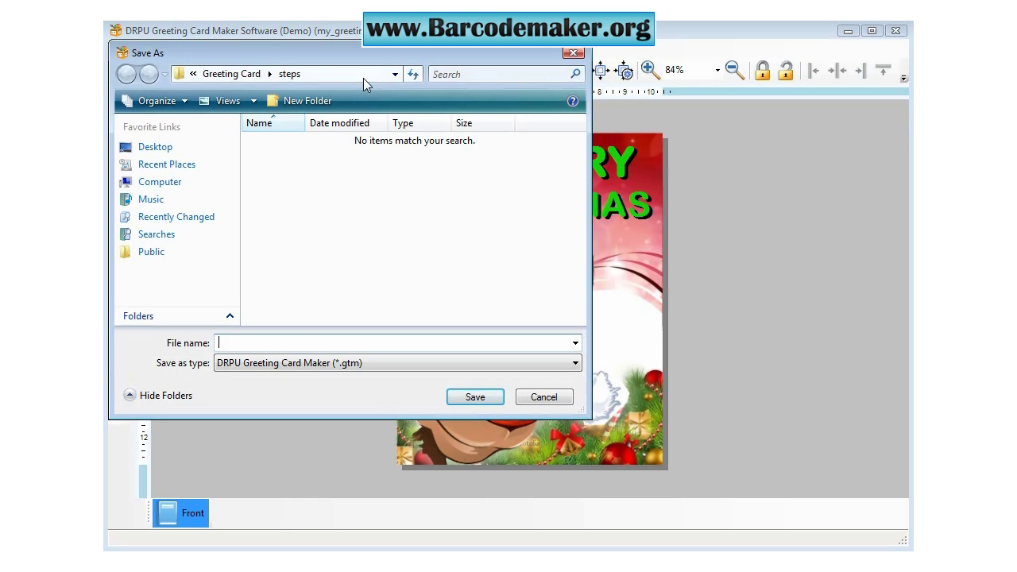
type("MY_GREETING_cARD")
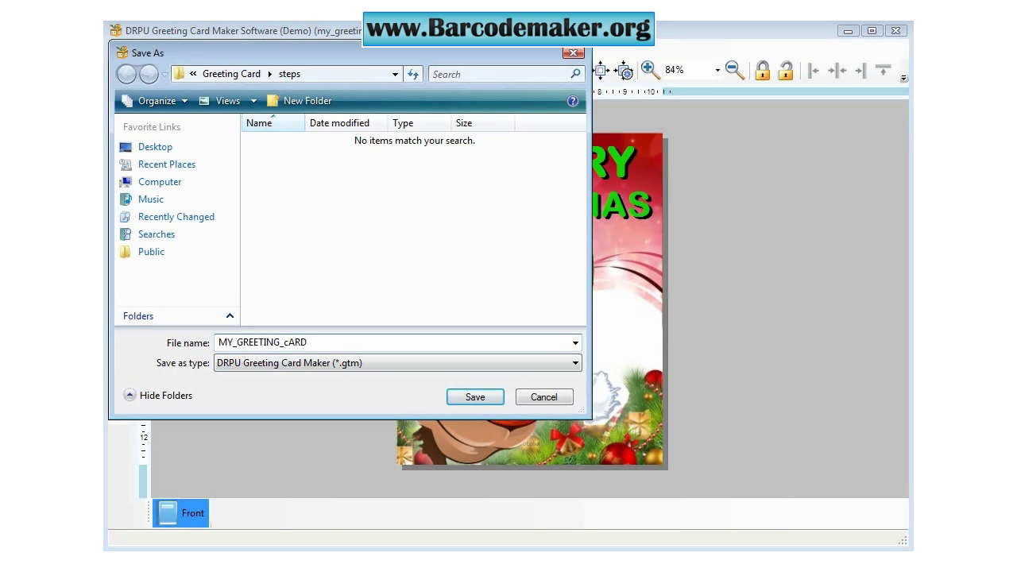
key("BackSpace")
key("BackSpace")
key("BackSpace")
key("BackSpace")
key("BackSpace")
key("BackSpace")
key("BackSpace")
key("BackSpace")
key("BackSpace")
key("BackSpace")
key("BackSpace")
key("BackSpace")
key("BackSpace")
key("BackSpace")
key("BackSpace")
left_click(477, 397)
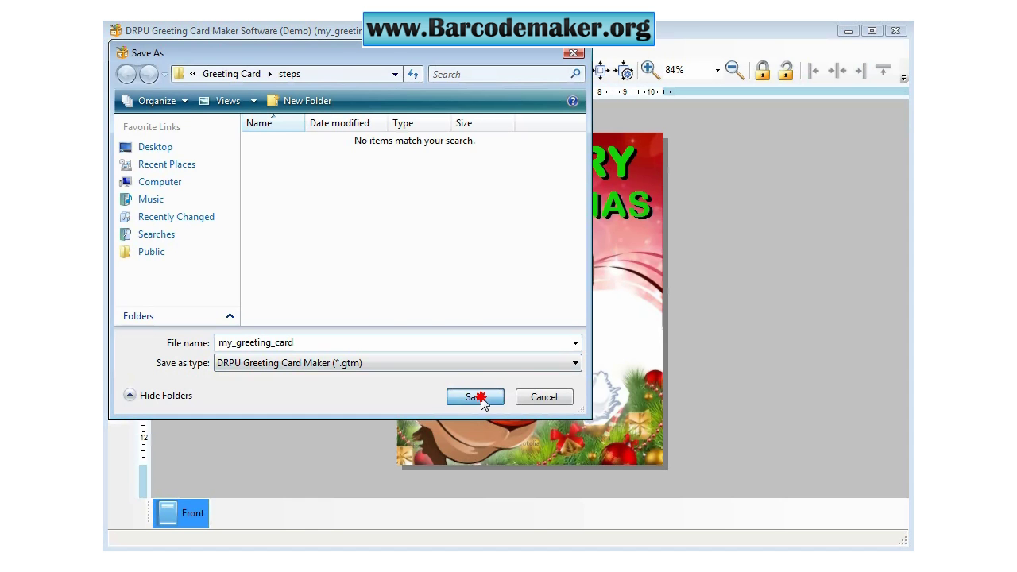
Examine the card's print preview in an enlarged window at a higher zoom, and leave the print setup
left_click(130, 48)
left_click(199, 212)
left_click(277, 441)
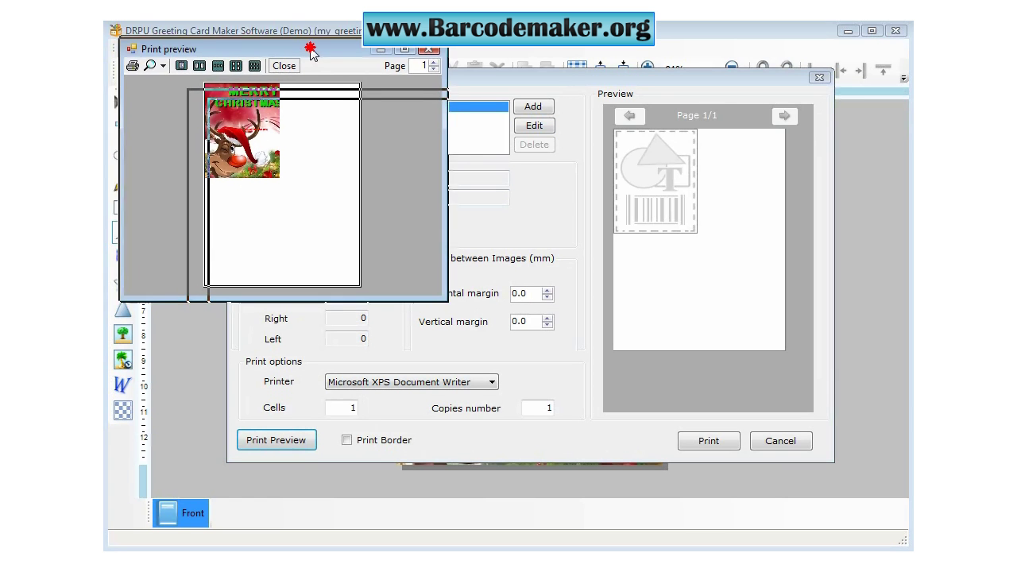
left_click_drag(436, 291, 896, 541)
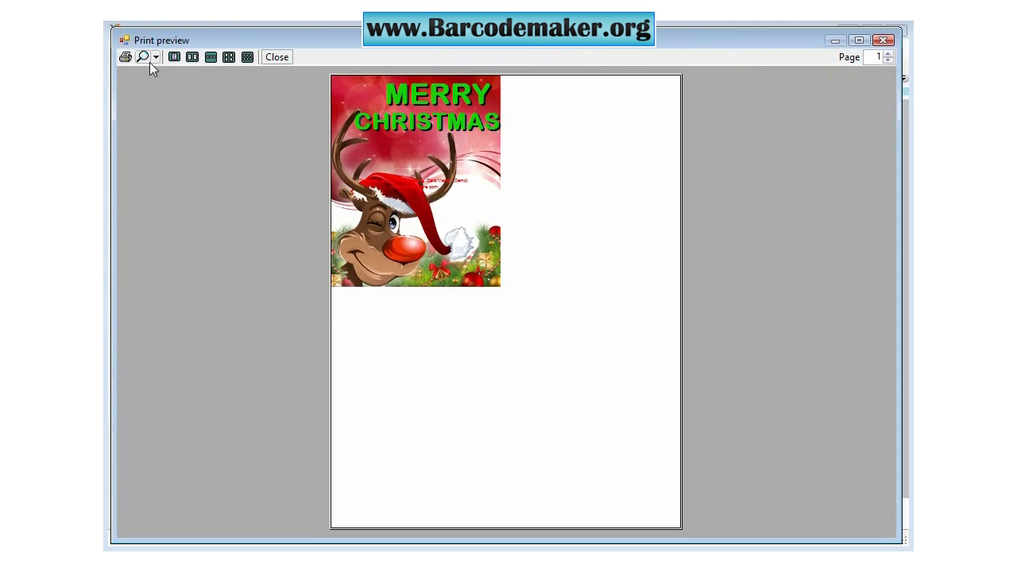
left_click(155, 57)
left_click(176, 143)
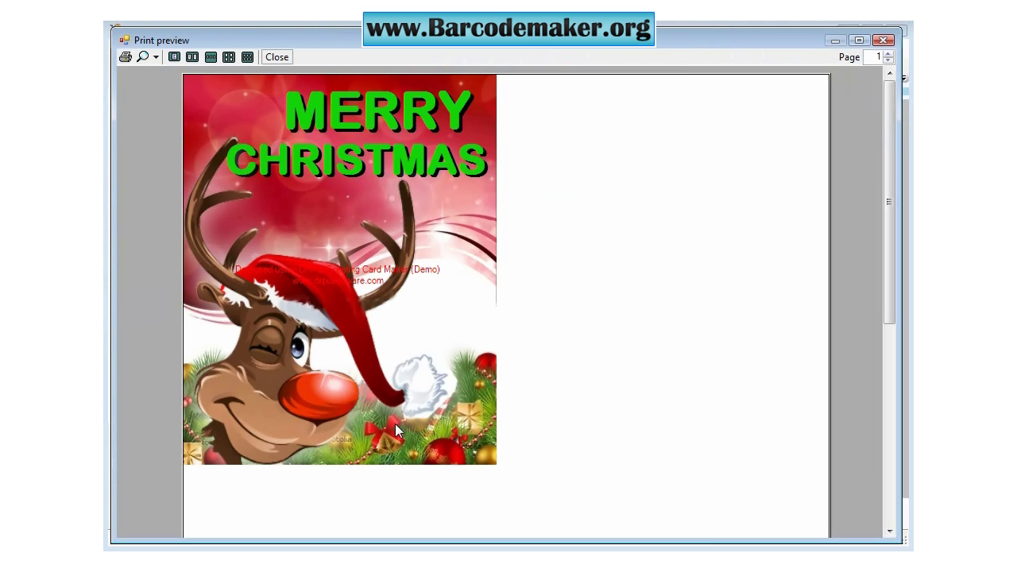
left_click(882, 39)
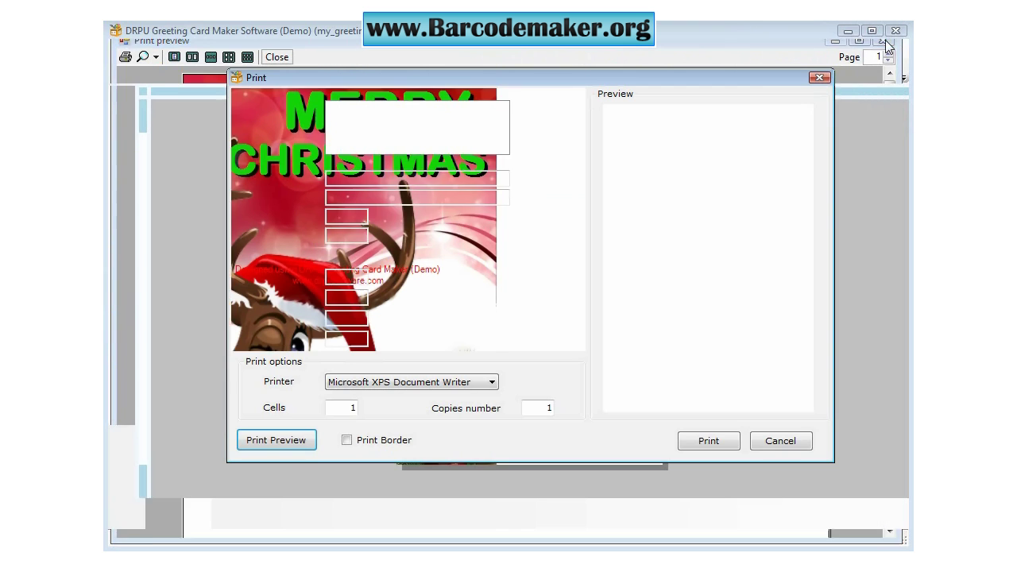
left_click(706, 442)
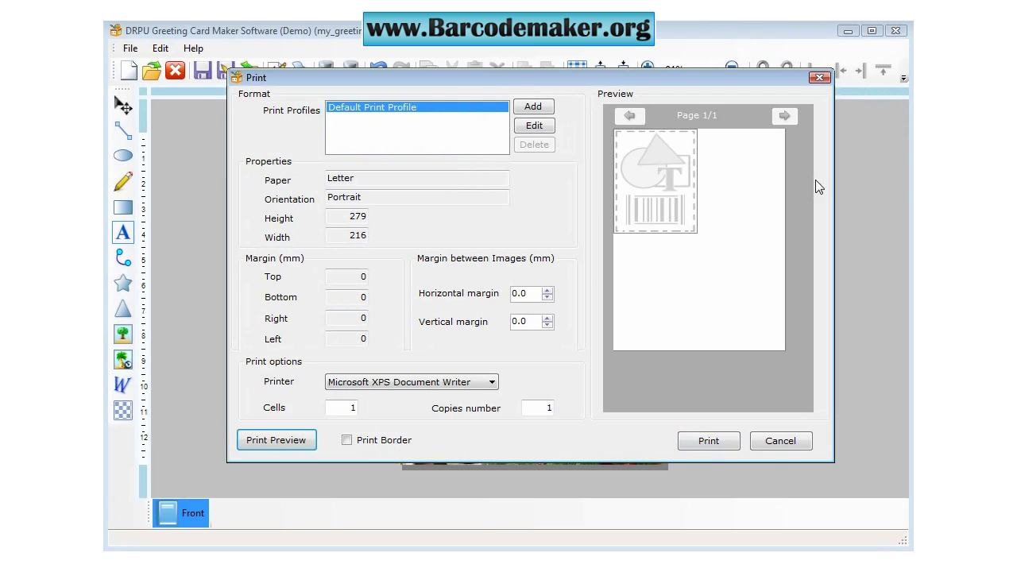
Open the software's help documentation and read the Introduction topic down to the software features
left_click(195, 49)
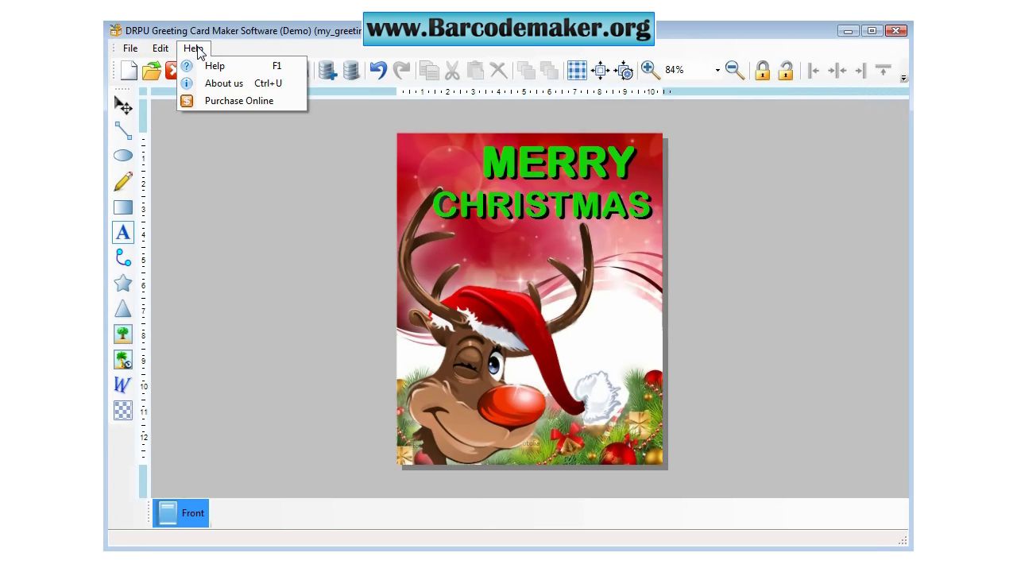
left_click(202, 68)
double_click(282, 38)
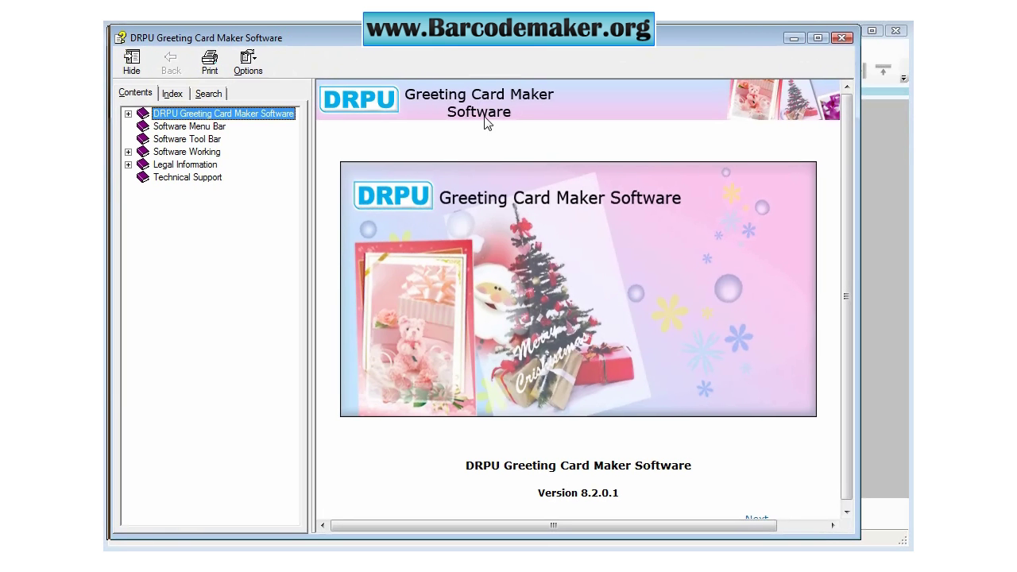
left_click(129, 114)
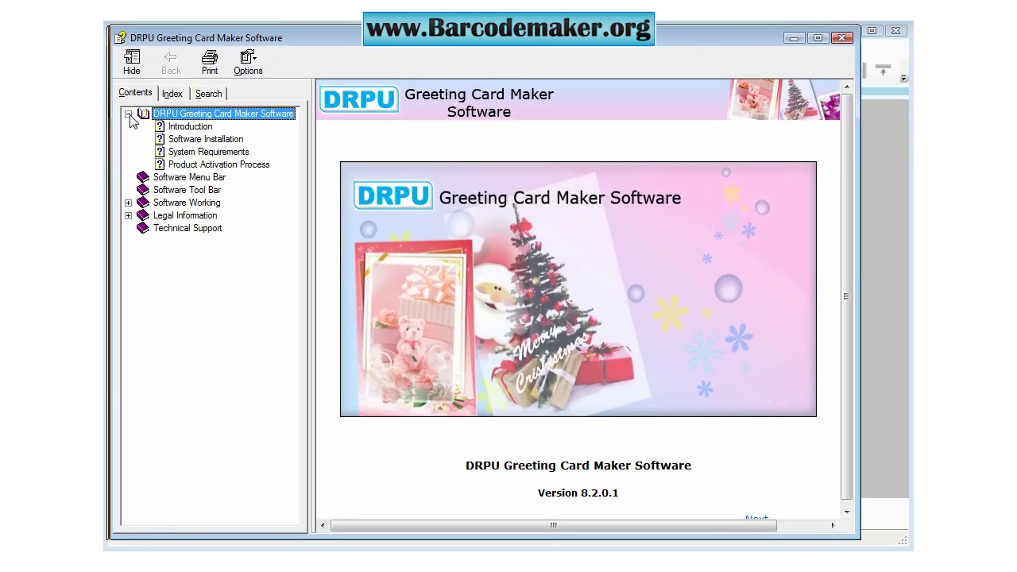
left_click(190, 127)
left_click_drag(845, 193, 846, 373)
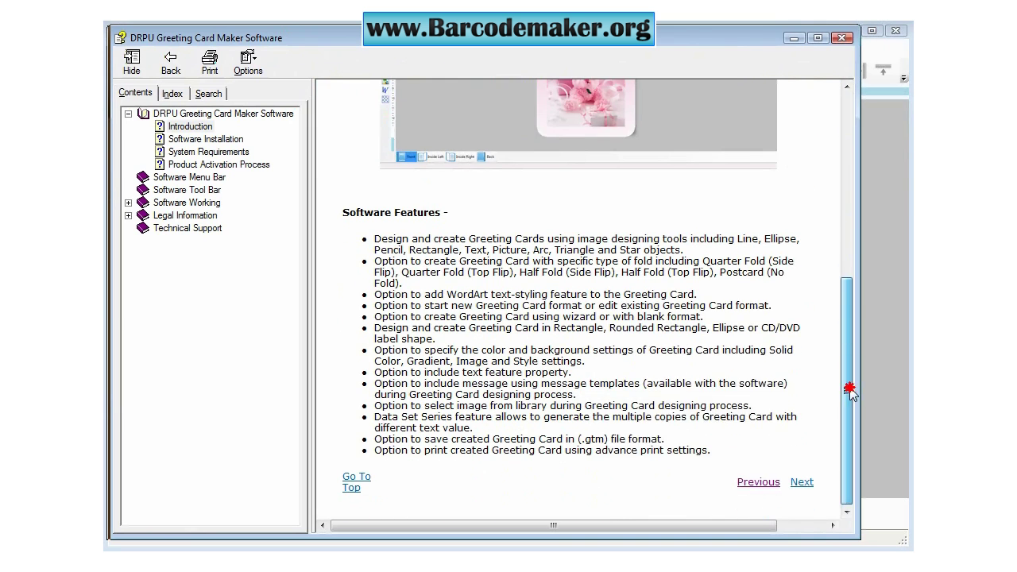
Read the Software Installation, System Requirements and Software Menu Bar help topics
left_click(219, 139)
left_click_drag(847, 175, 849, 239)
left_click(190, 152)
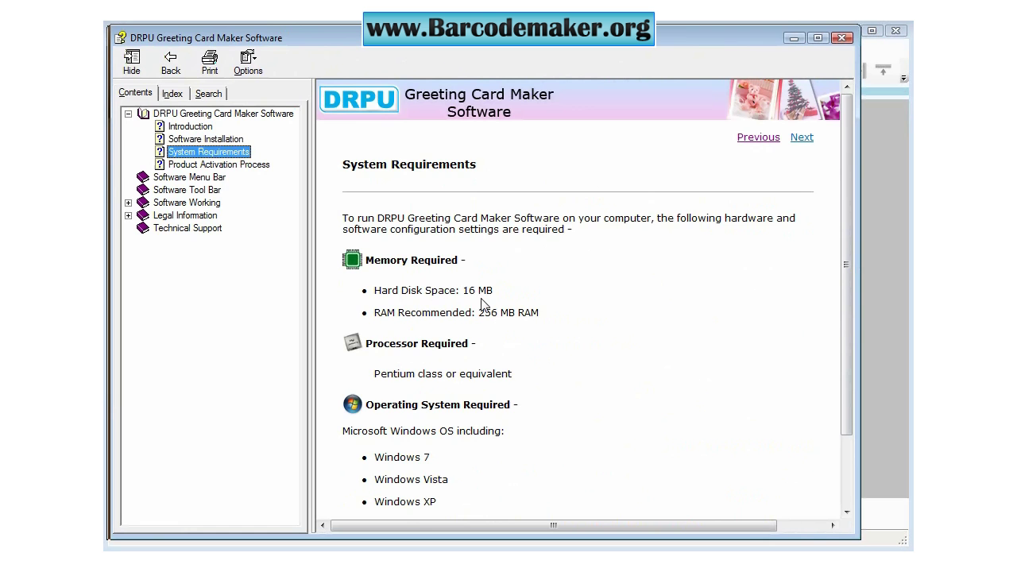
left_click(175, 179)
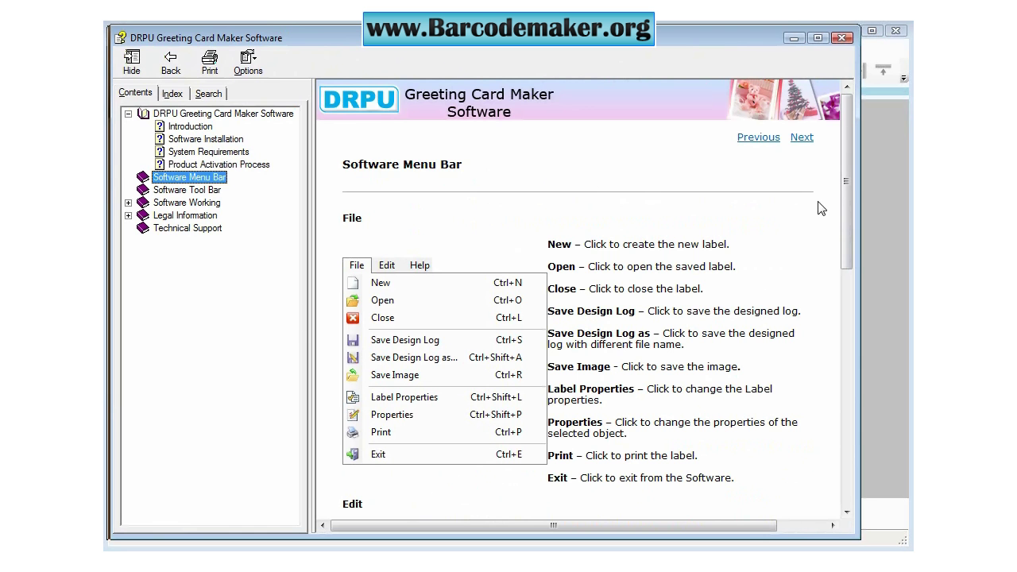
left_click_drag(851, 207, 847, 437)
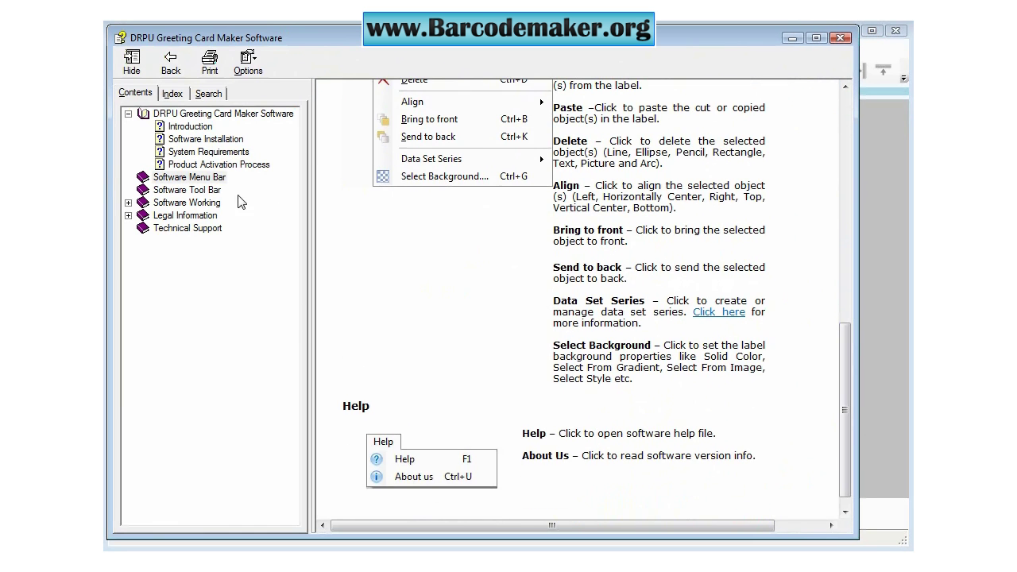
Read the Create Greeting Card, Data Set Series and Print Designed Greeting Cards topics under Software Working
left_click(128, 203)
left_click(207, 215)
left_click_drag(849, 132, 846, 486)
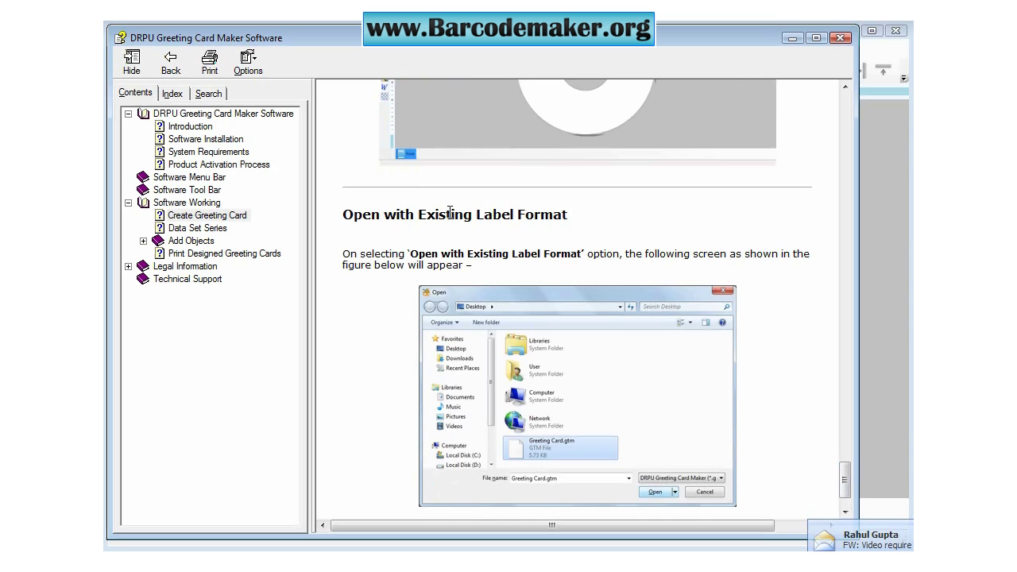
left_click(199, 228)
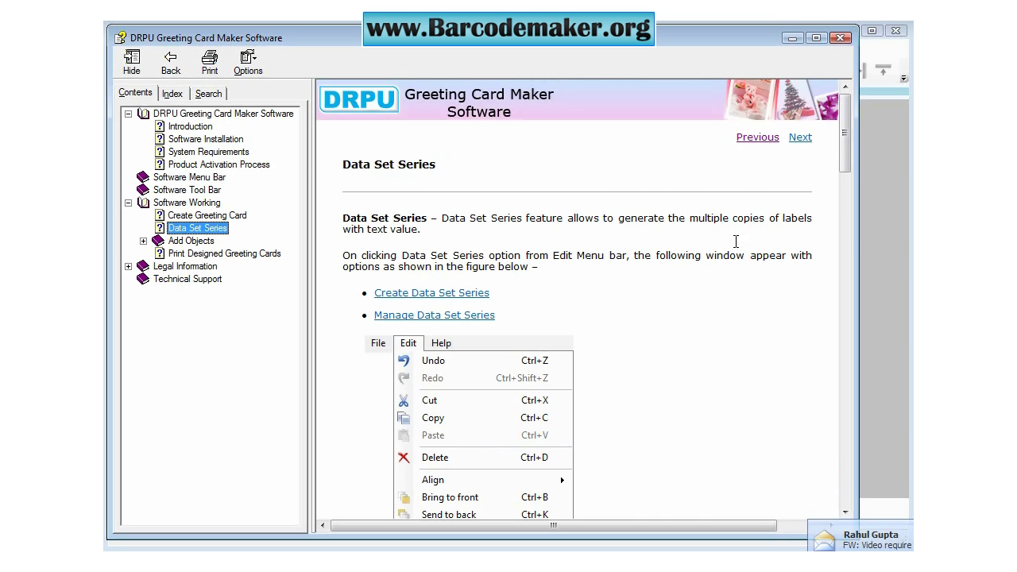
left_click_drag(847, 151, 858, 489)
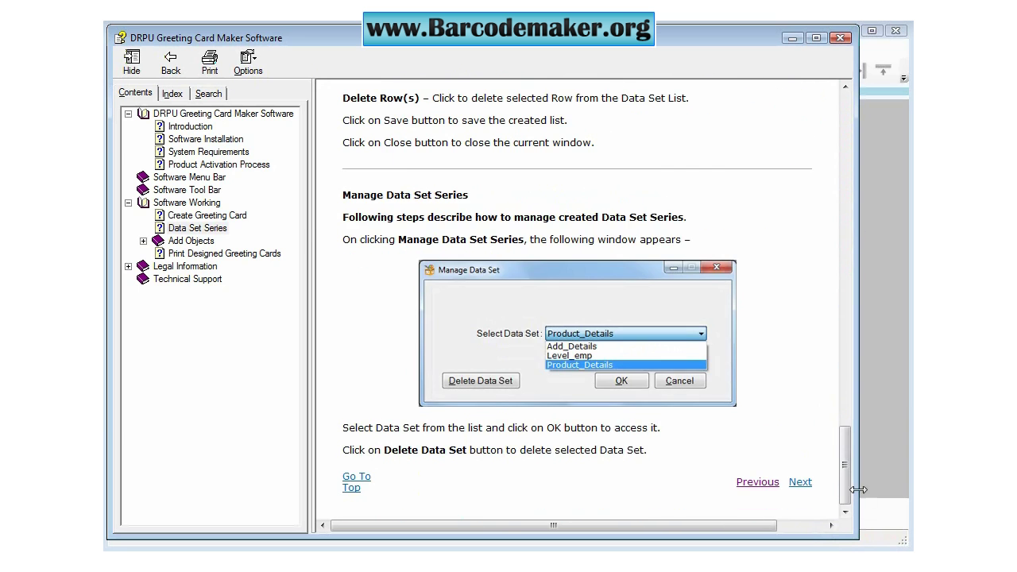
left_click(203, 254)
left_click_drag(846, 162, 845, 488)
Read the License Agreement under Legal Information and close the help documentation
left_click(161, 268)
left_click(170, 278)
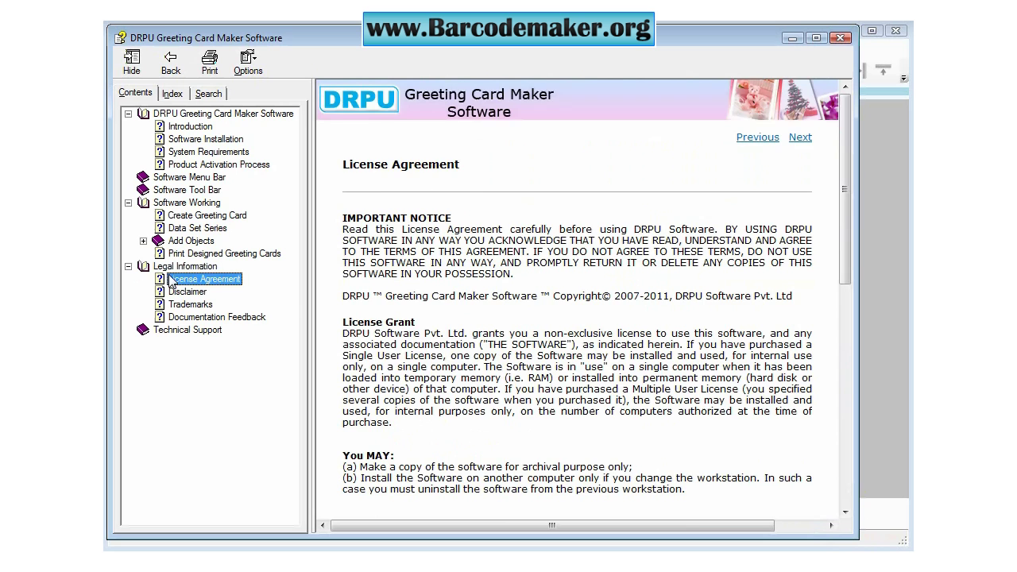
left_click_drag(850, 216, 845, 409)
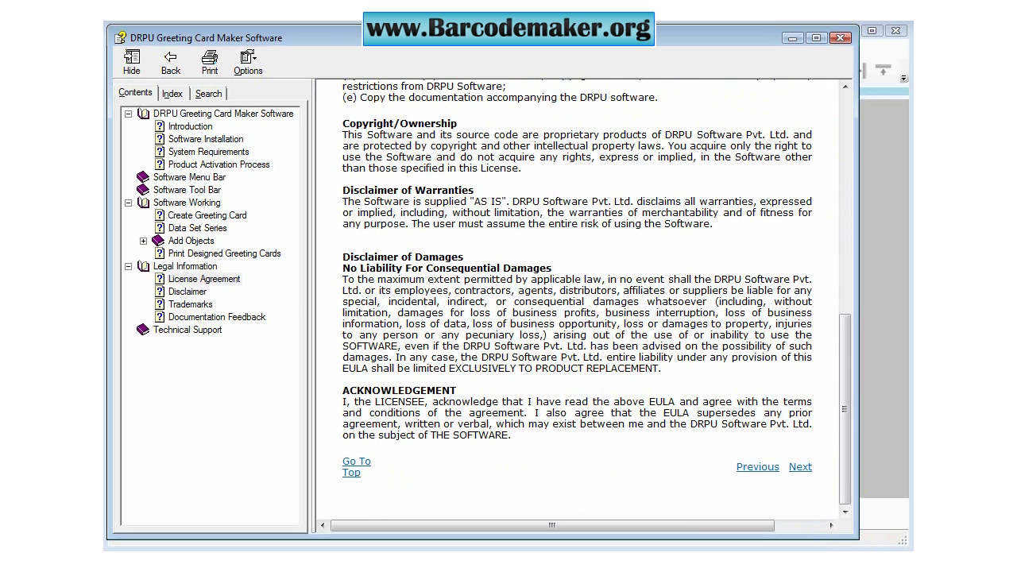
left_click(841, 39)
View the software's version and contact details in the About Us information and close it
left_click(193, 47)
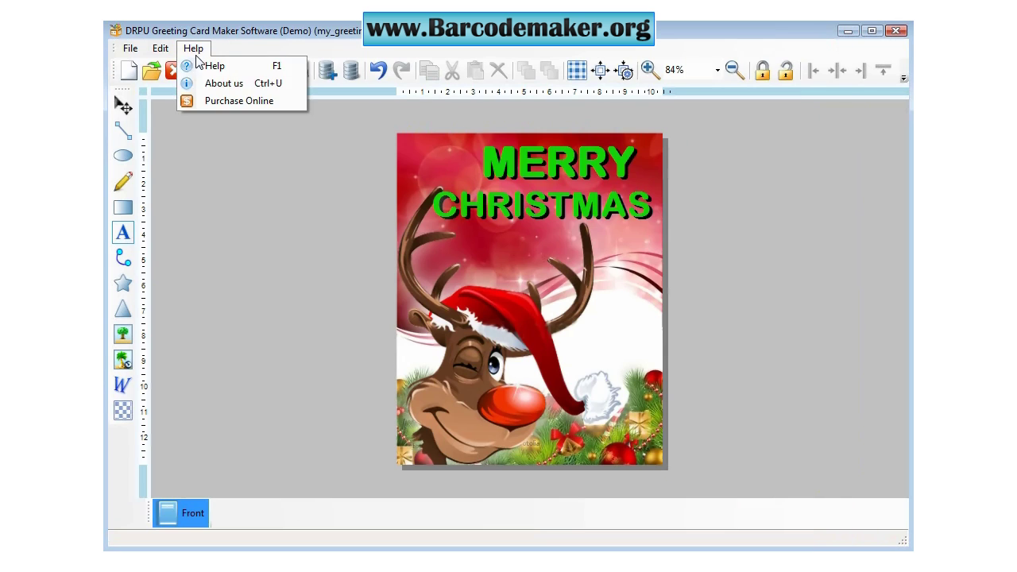
left_click(231, 84)
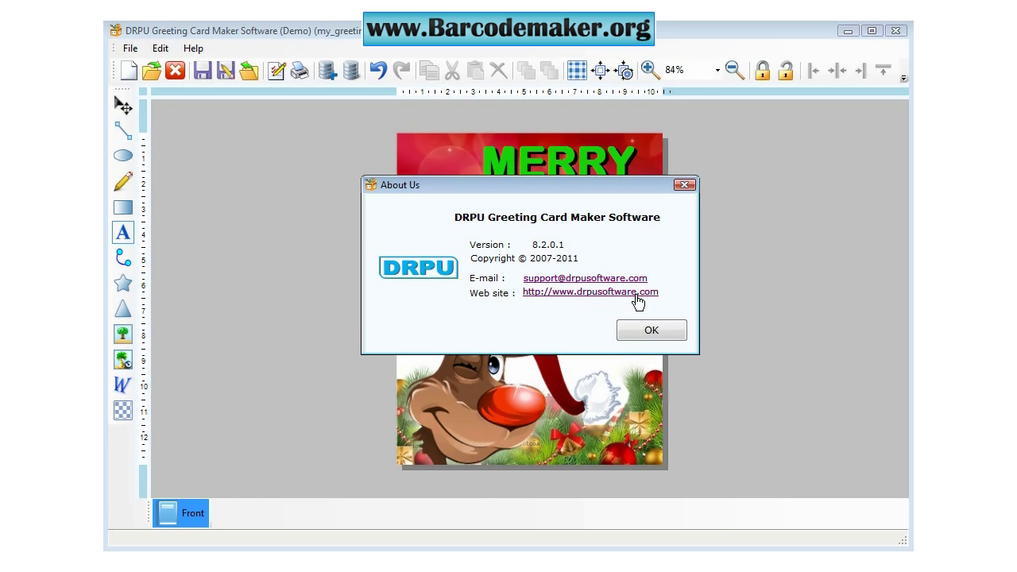
left_click(640, 329)
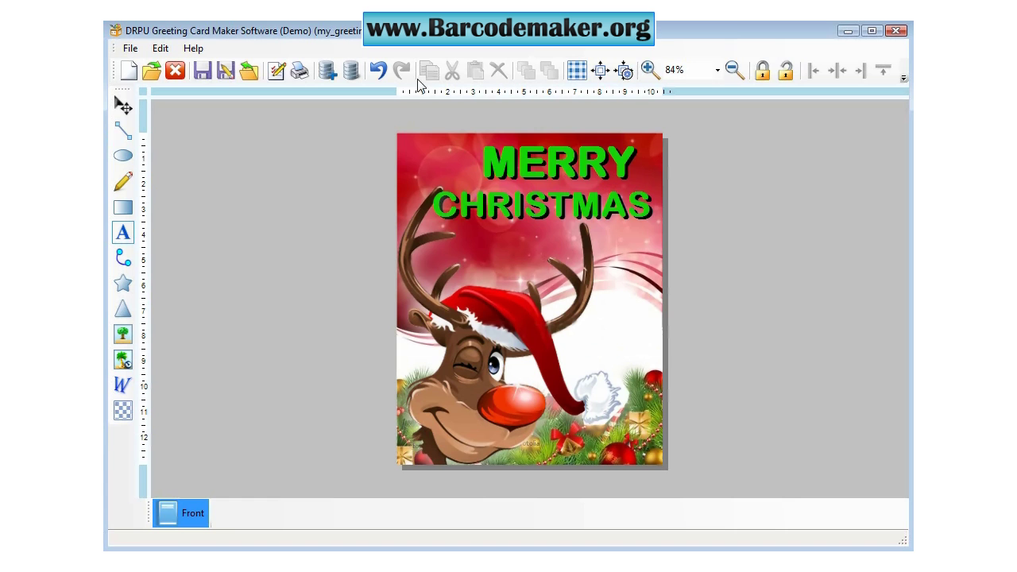
left_click(193, 48)
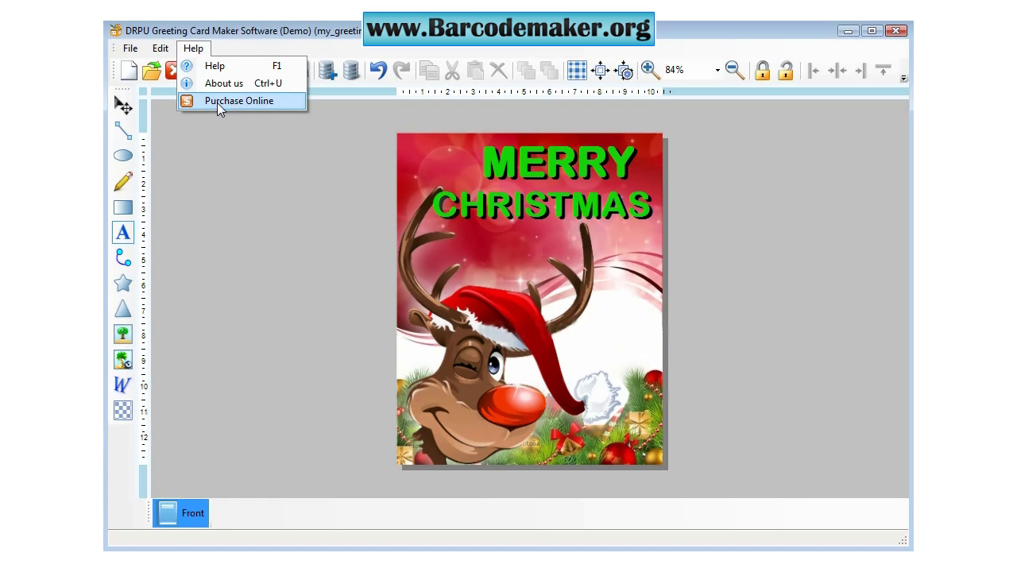
left_click(505, 108)
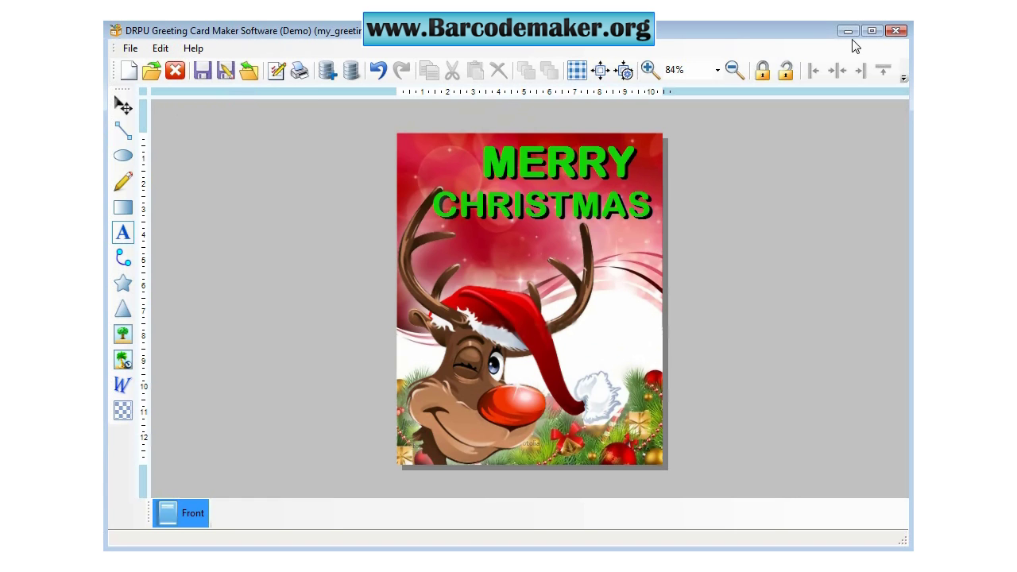